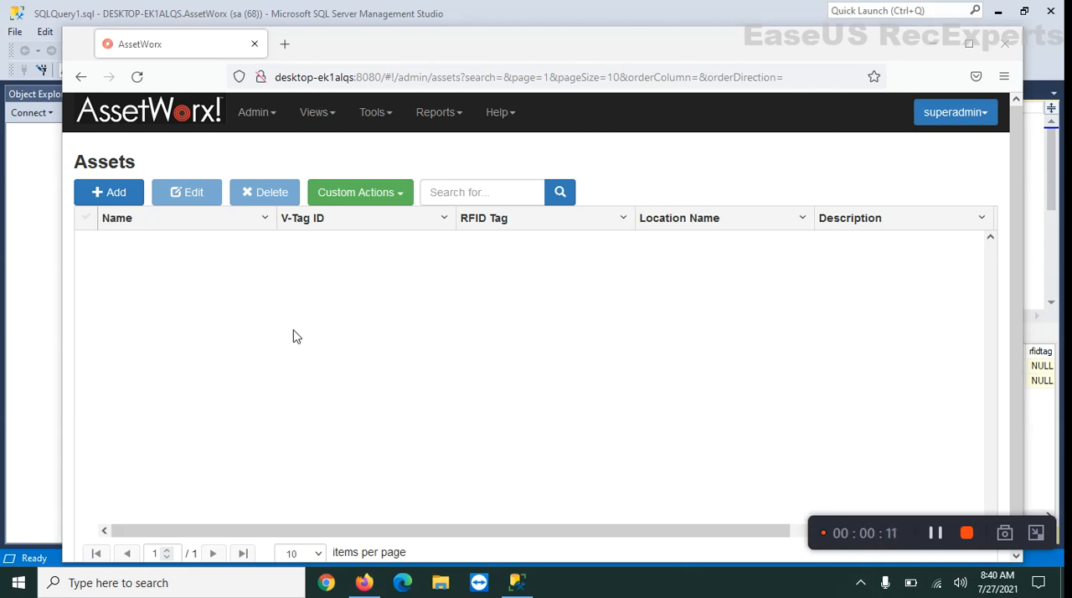
# Switch to SQL Server Management Studio, give the sysuser query results more room, and examine their columns through companyid
pyautogui.click(23, 281)
pyautogui.moveTo(344, 345); pyautogui.dragTo(133, 394)
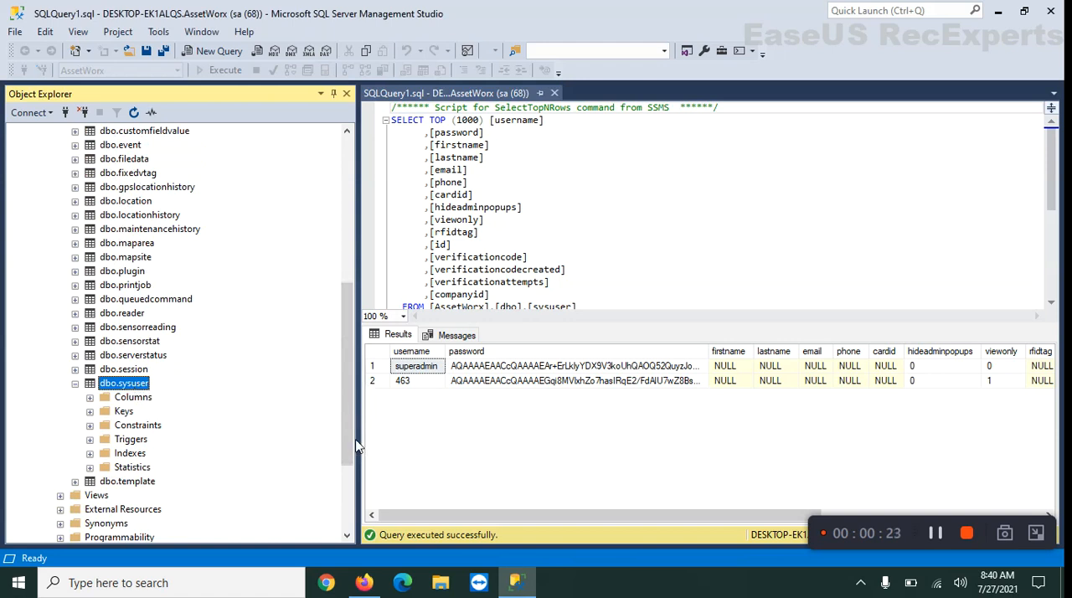
pyautogui.moveTo(367, 442); pyautogui.dragTo(250, 428)
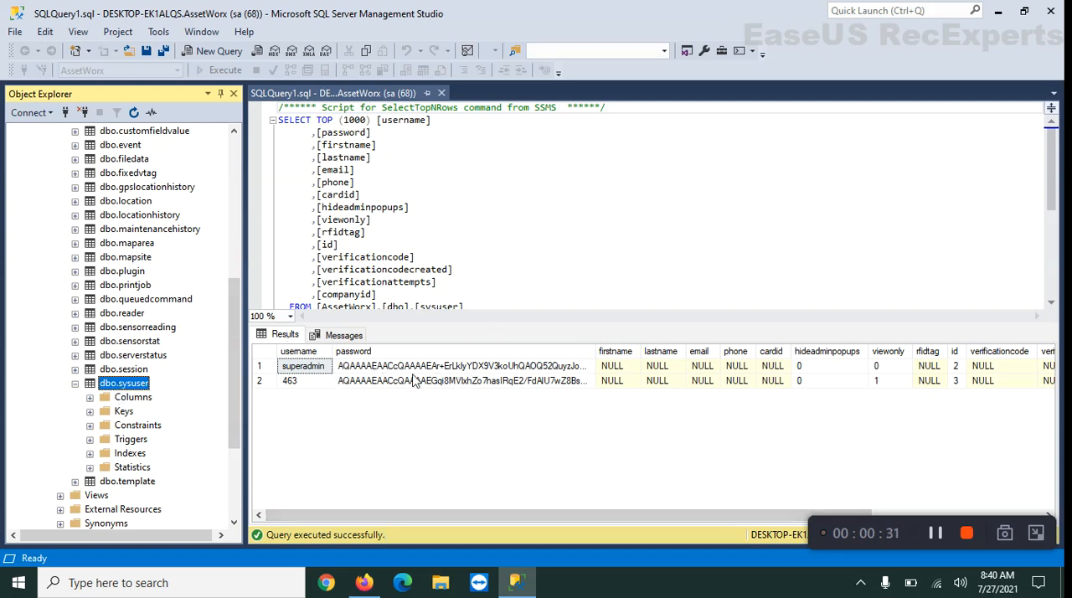
pyautogui.moveTo(361, 521); pyautogui.dragTo(545, 512)
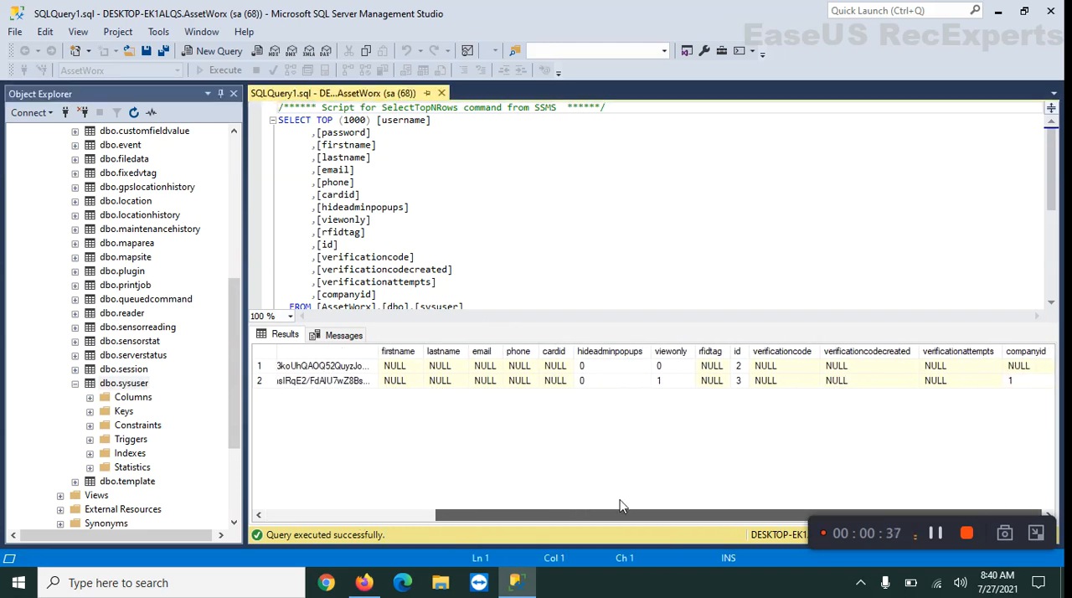
pyautogui.moveTo(620, 506); pyautogui.dragTo(624, 506)
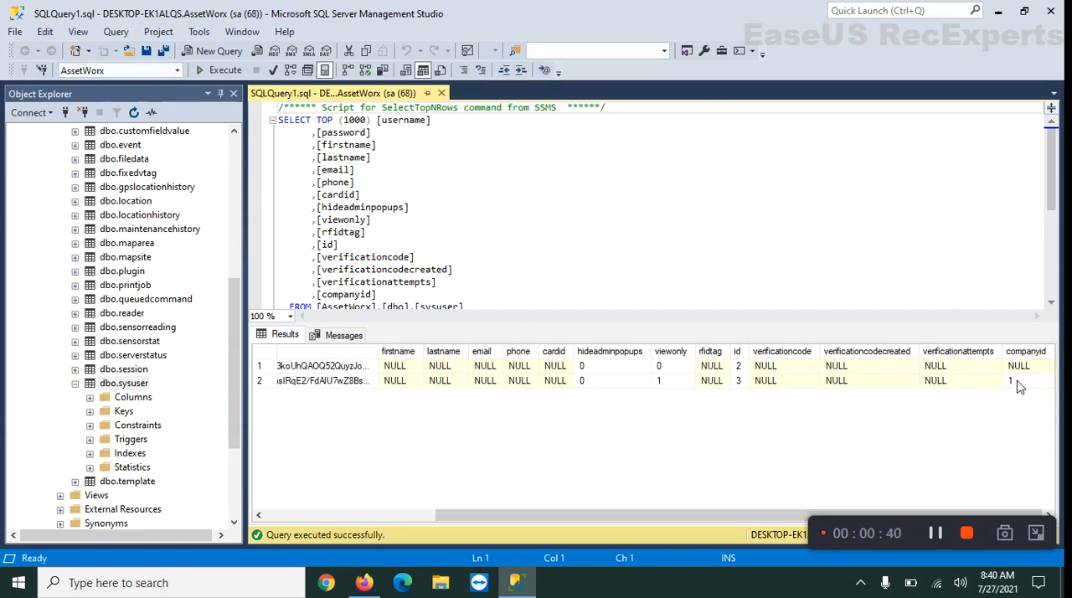
pyautogui.moveTo(613, 517); pyautogui.dragTo(440, 522)
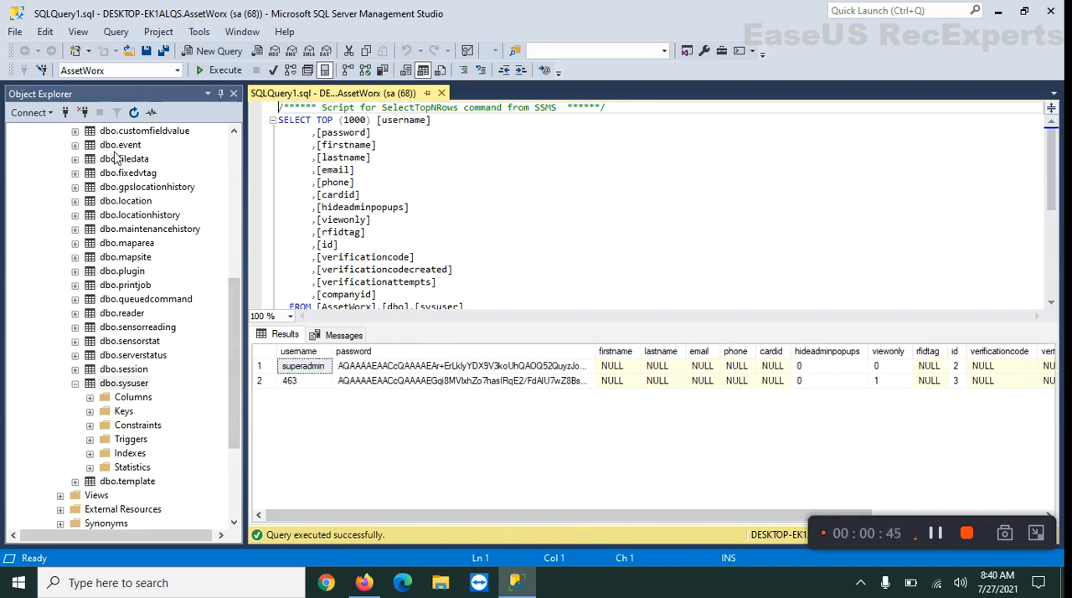
# Query the top 1000 rows of the dbo.company table to view the company IDs and names
pyautogui.moveTo(234, 294); pyautogui.dragTo(223, 255)
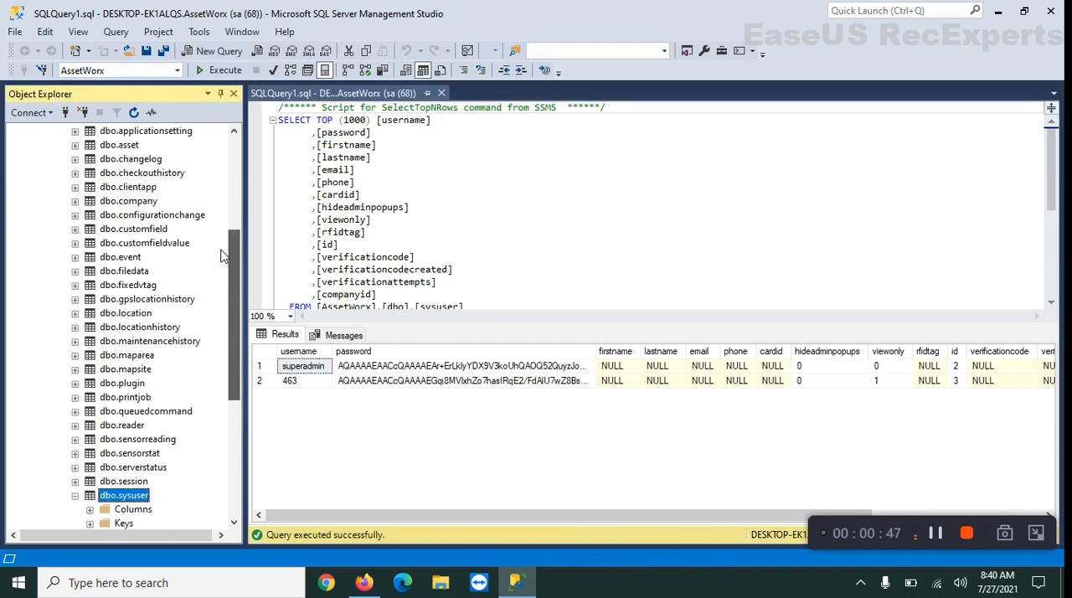
pyautogui.rightClick(144, 201)
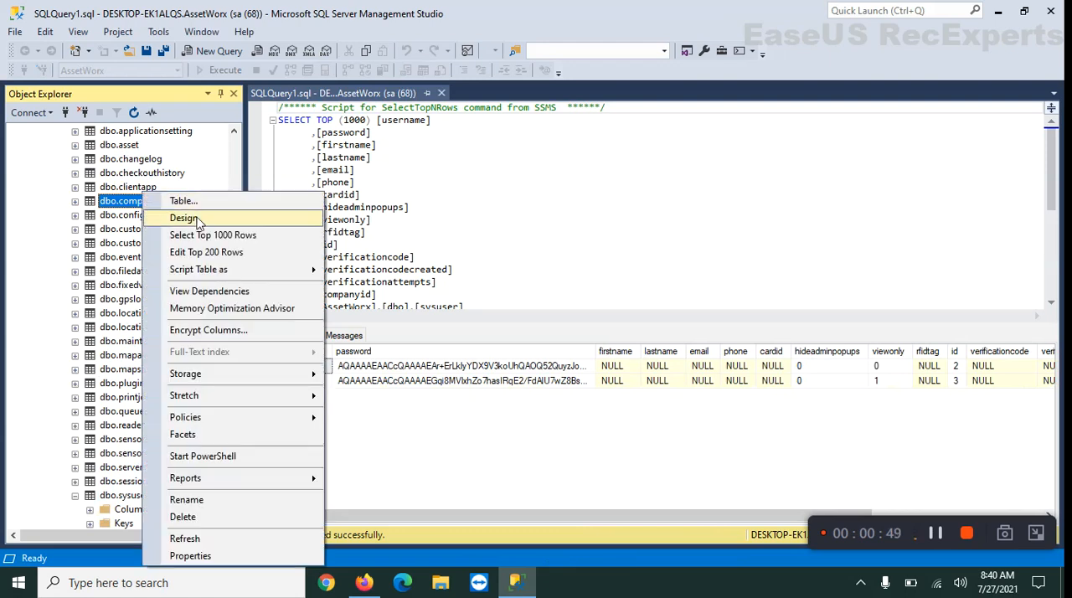
pyautogui.click(201, 237)
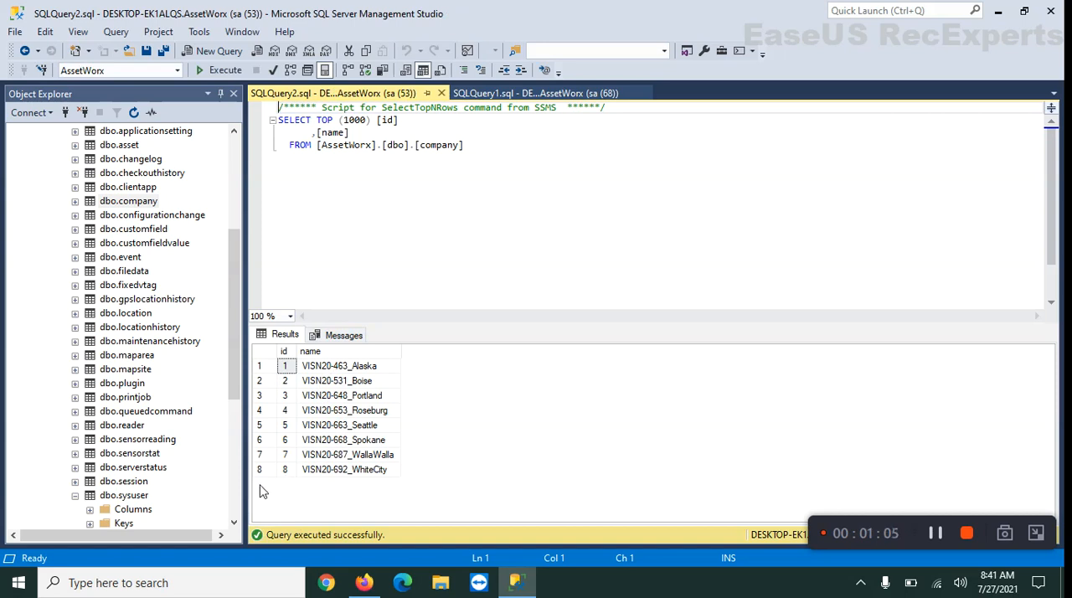
pyautogui.click(126, 497)
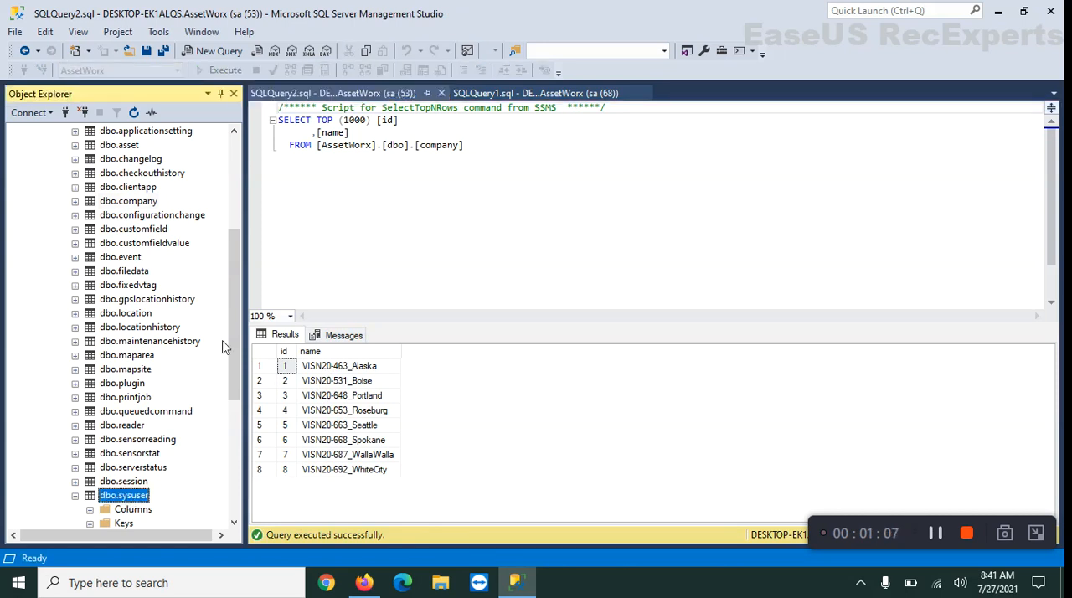
pyautogui.scroll(-6, 131, 302)
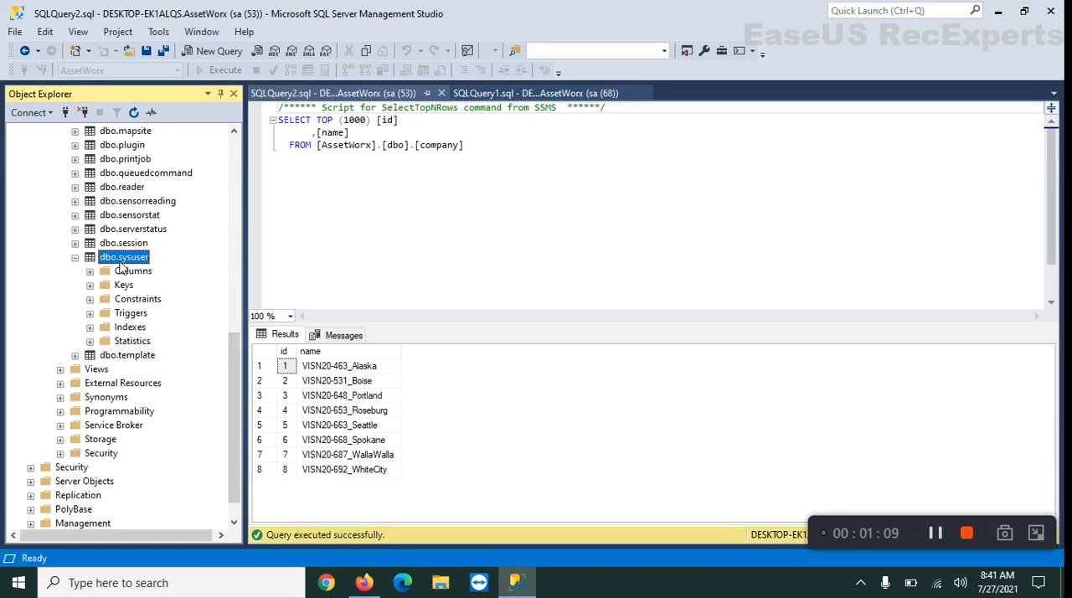
pyautogui.rightClick(123, 258)
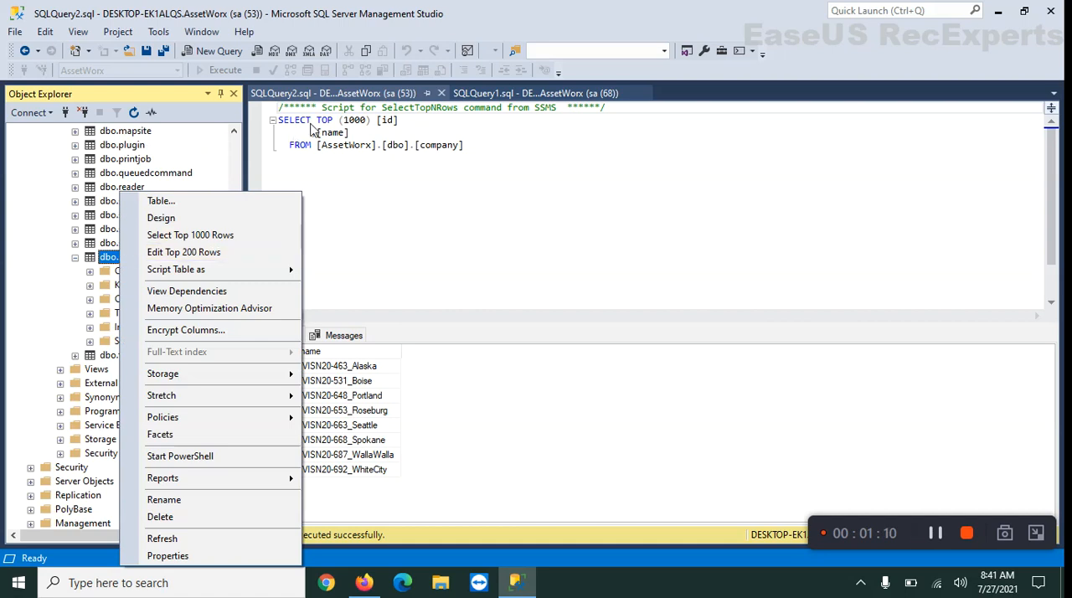
pyautogui.click(361, 92)
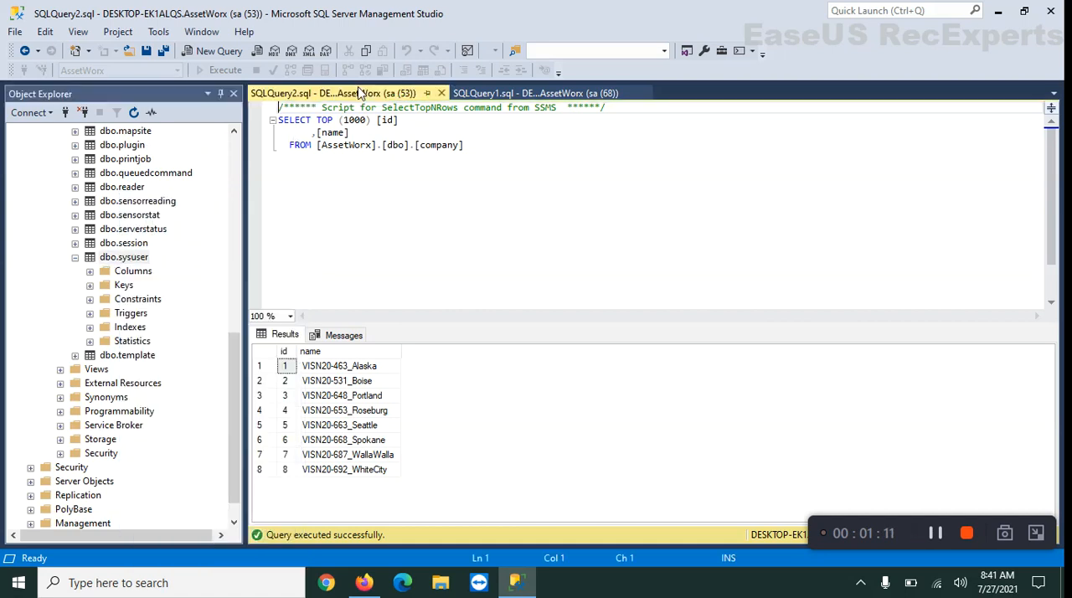
# Return to the existing sysuser query and examine each user's username, viewonly and companyid values
pyautogui.click(492, 93)
pyautogui.moveTo(542, 508); pyautogui.dragTo(718, 508)
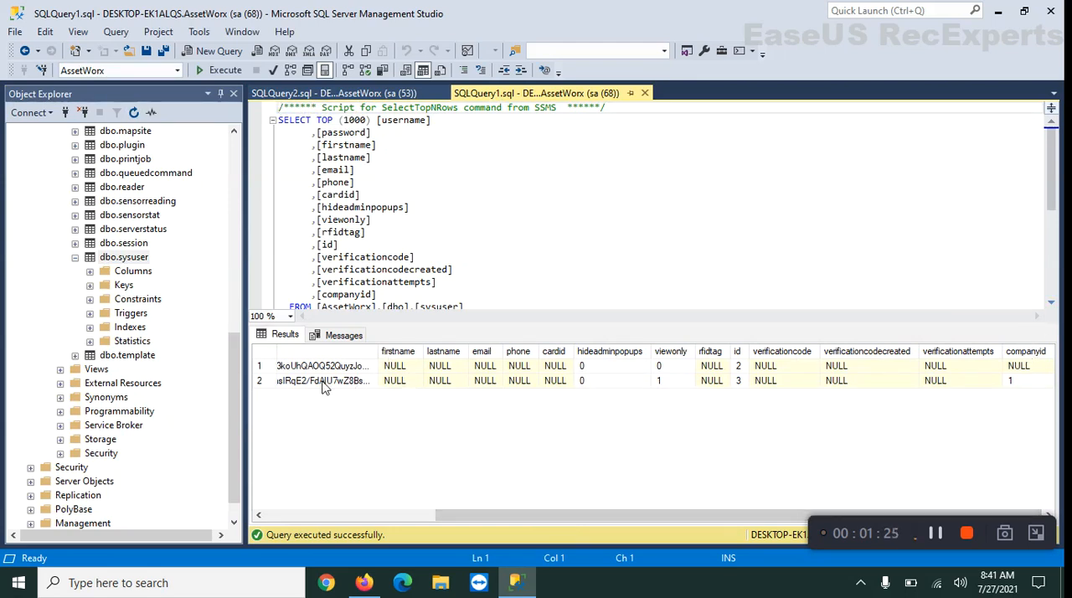
pyautogui.moveTo(739, 513); pyautogui.dragTo(528, 540)
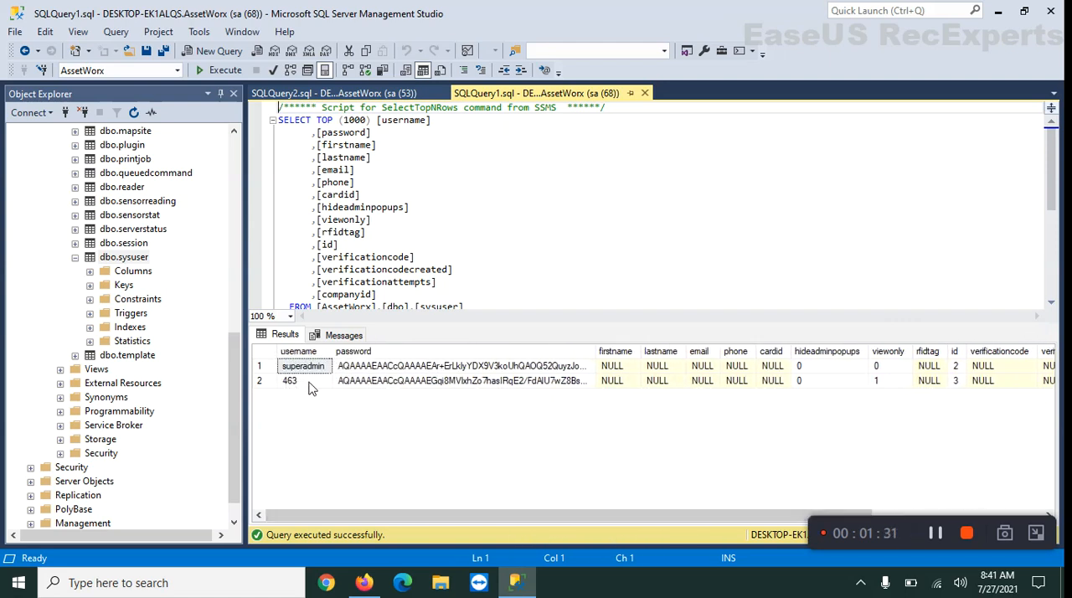
pyautogui.moveTo(729, 517); pyautogui.dragTo(934, 508)
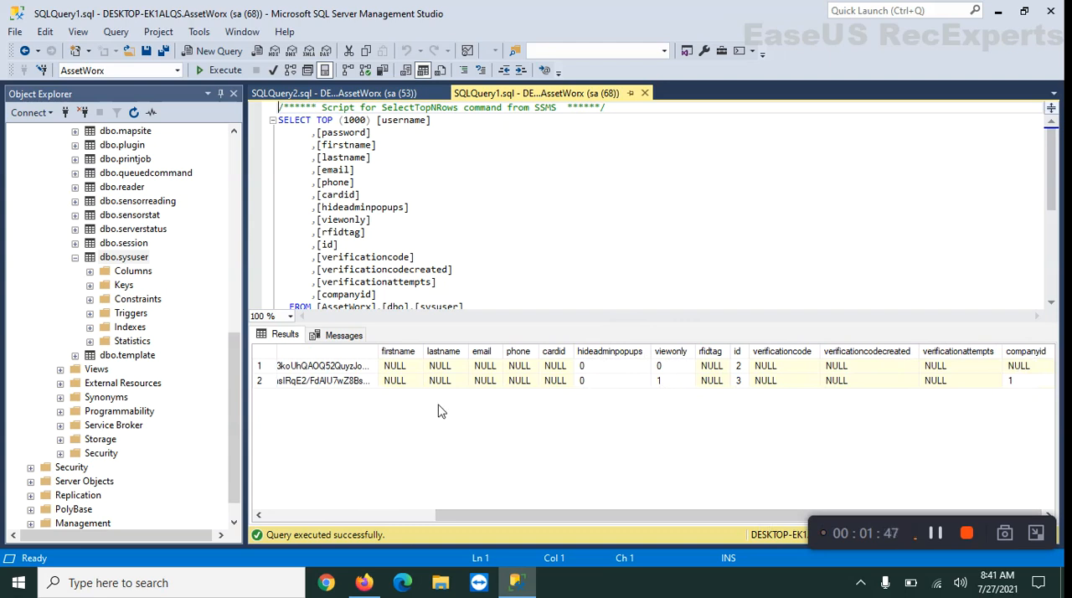
pyautogui.moveTo(466, 516); pyautogui.dragTo(275, 545)
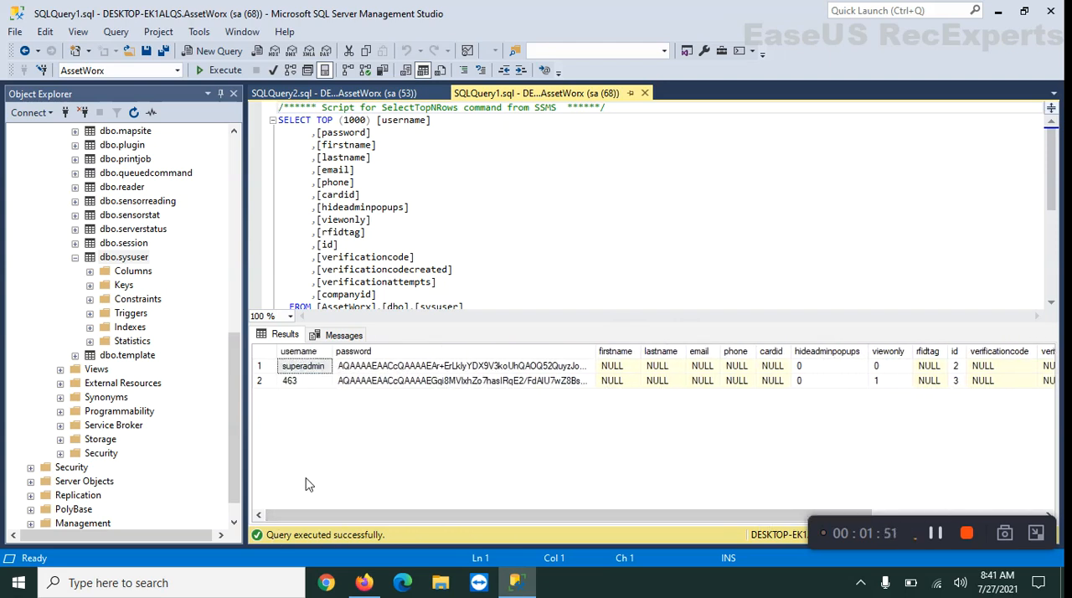
# Switch to AssetWorx in Firefox and start adding a new user from the Users list
pyautogui.click(364, 582)
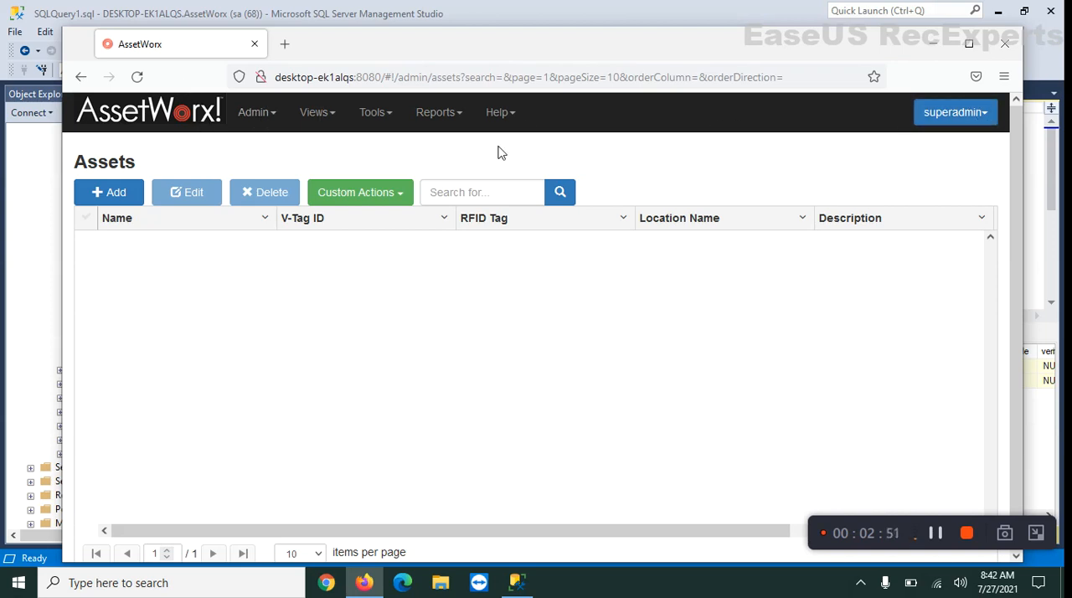
pyautogui.click(259, 117)
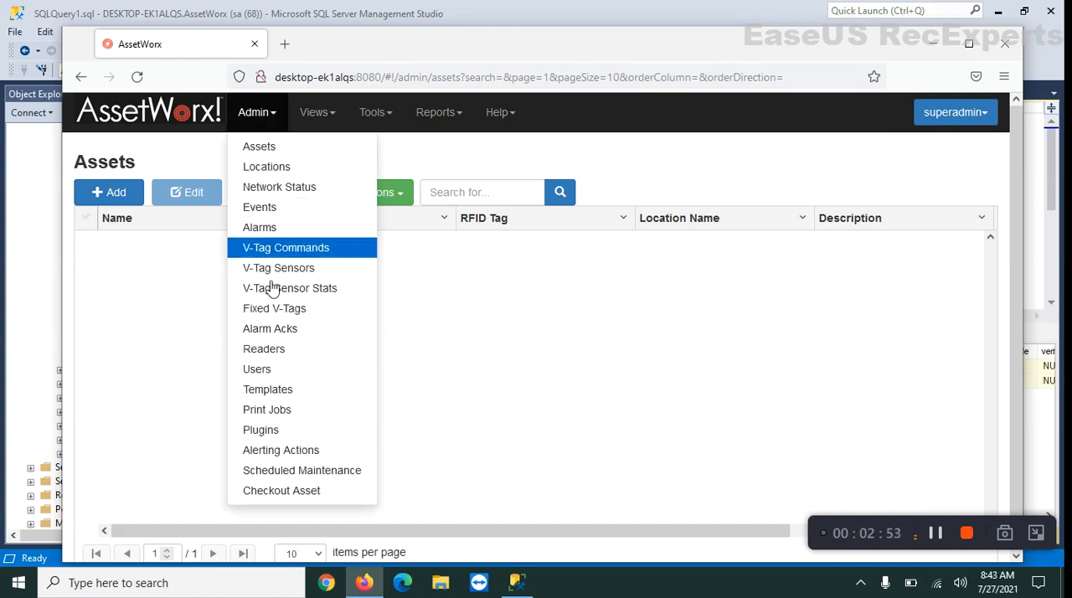
pyautogui.click(270, 372)
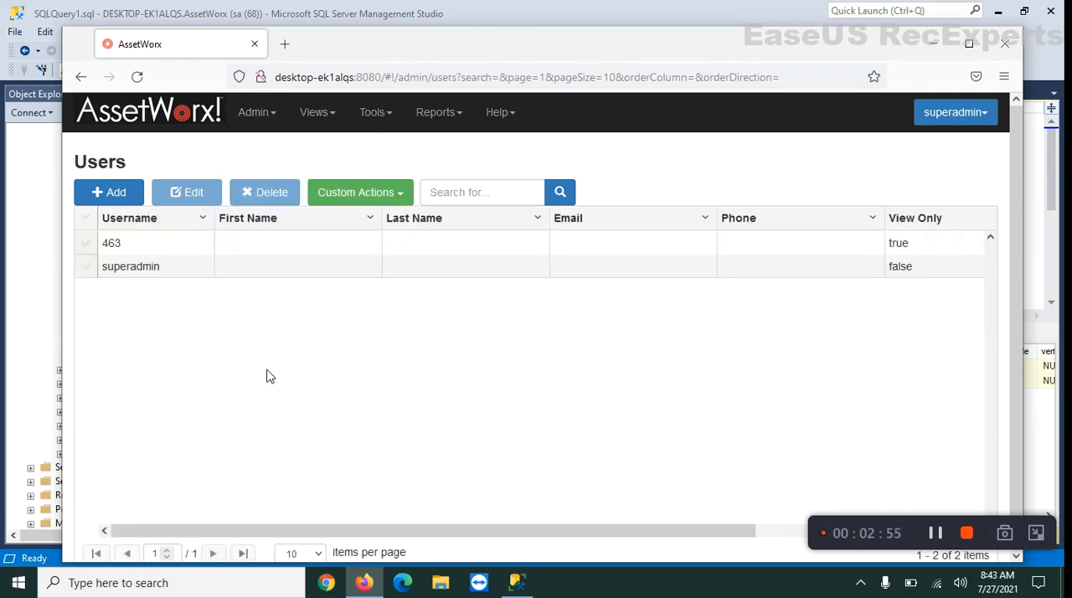
pyautogui.click(112, 194)
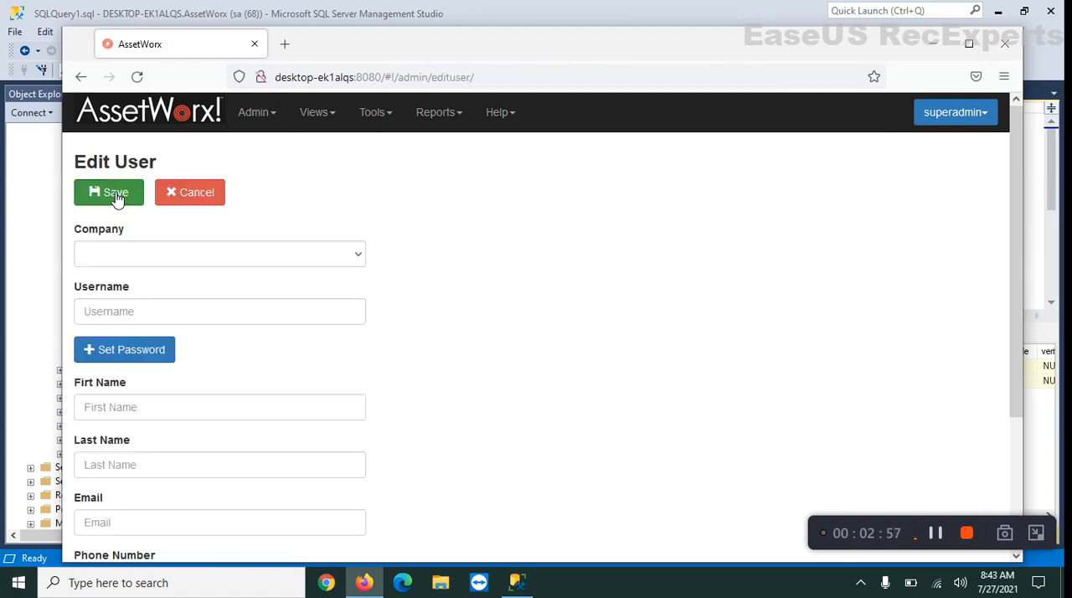
# Assign the new user to company VISN20-531_Boise, set the username to 531, and mark it as View Only User
pyautogui.scroll(-2, 156, 383)
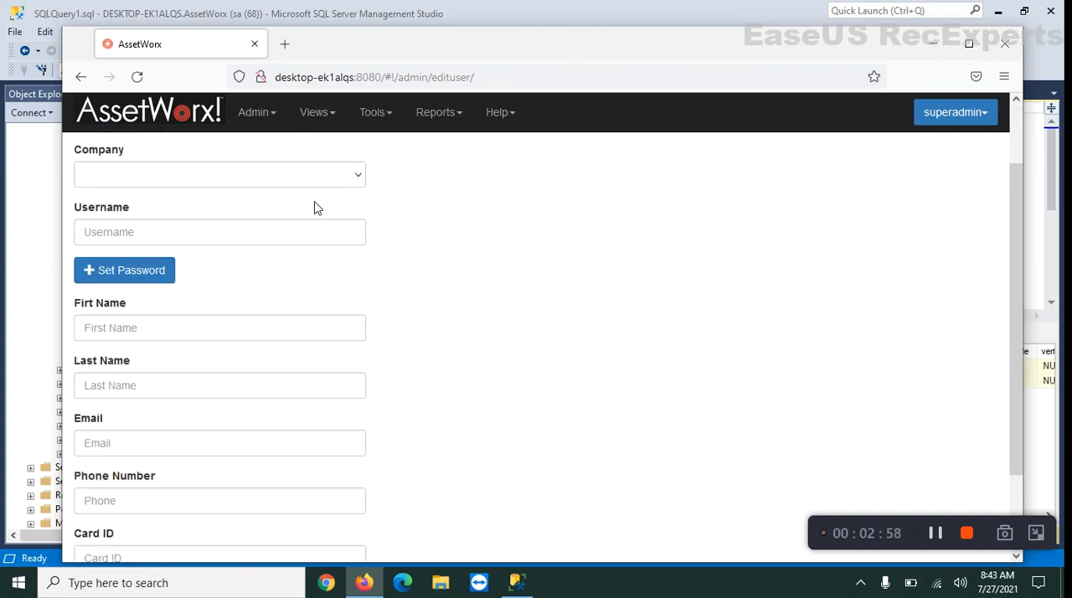
pyautogui.click(360, 179)
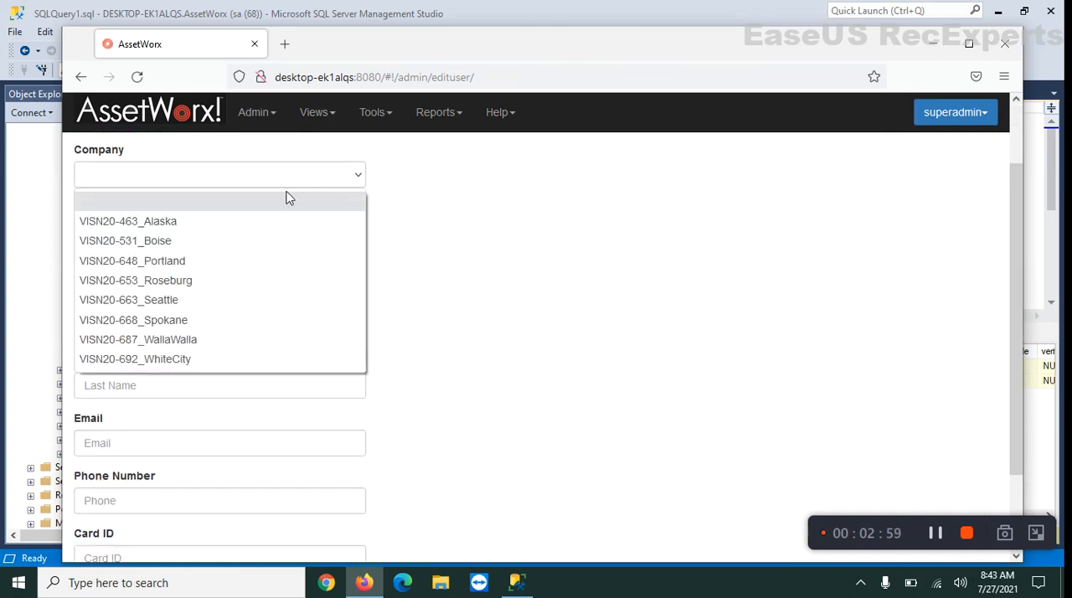
pyautogui.click(127, 243)
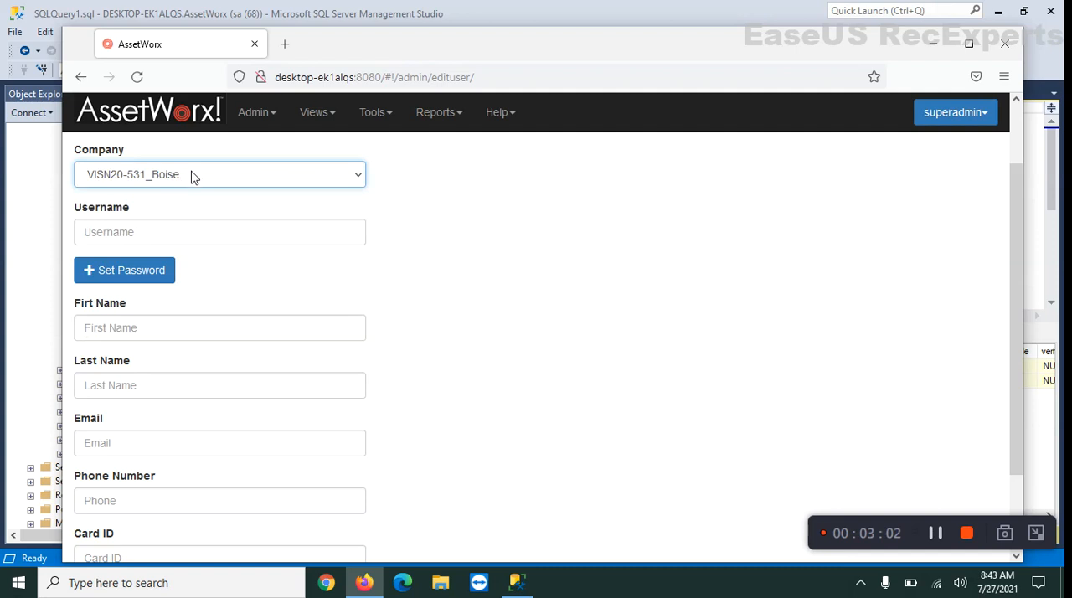
pyautogui.click(164, 238)
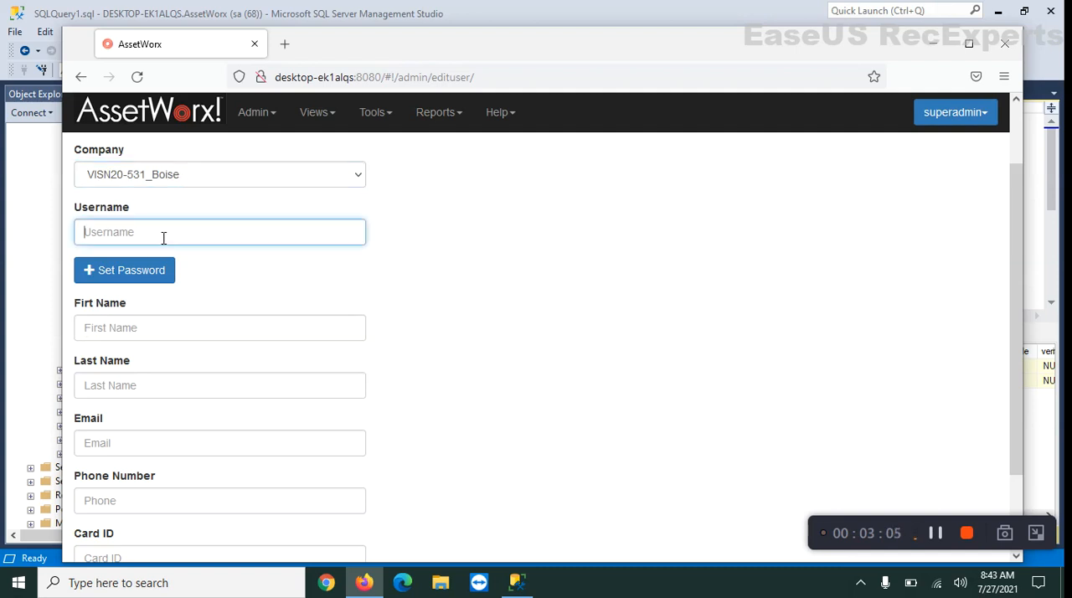
pyautogui.write('531')
pyautogui.scroll(-2, 154, 416)
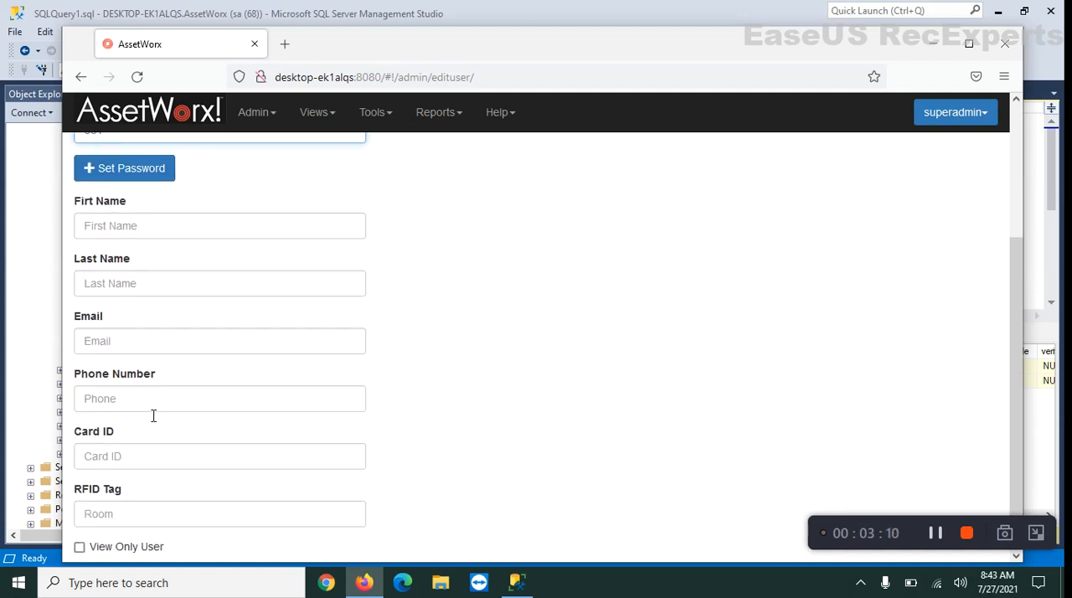
pyautogui.click(79, 547)
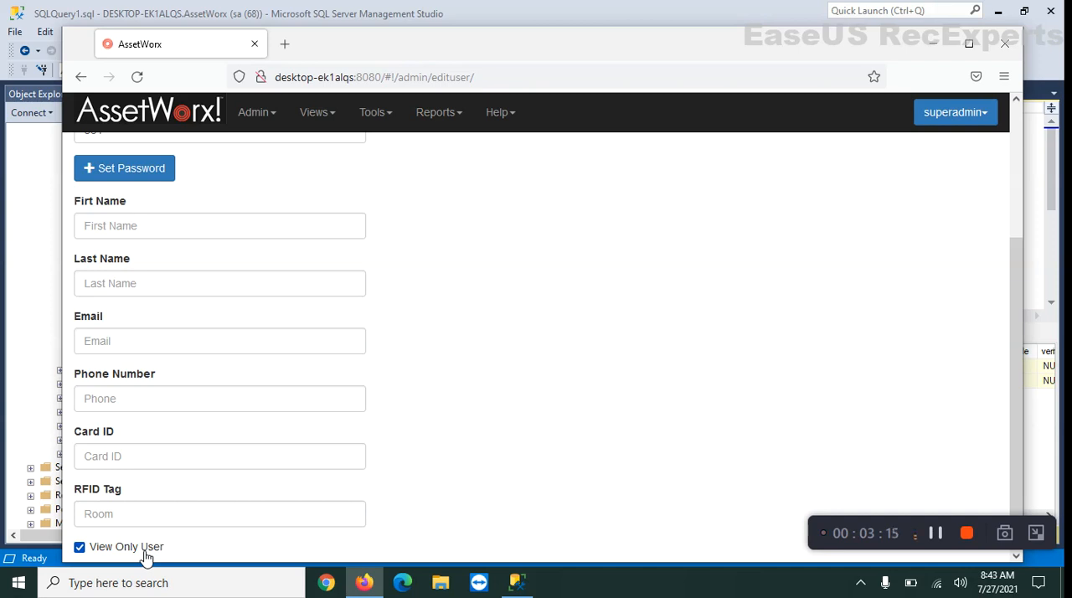
# Enter and confirm the new user's account password, save the user, and check its company in the Users list
pyautogui.scroll(3, 204, 411)
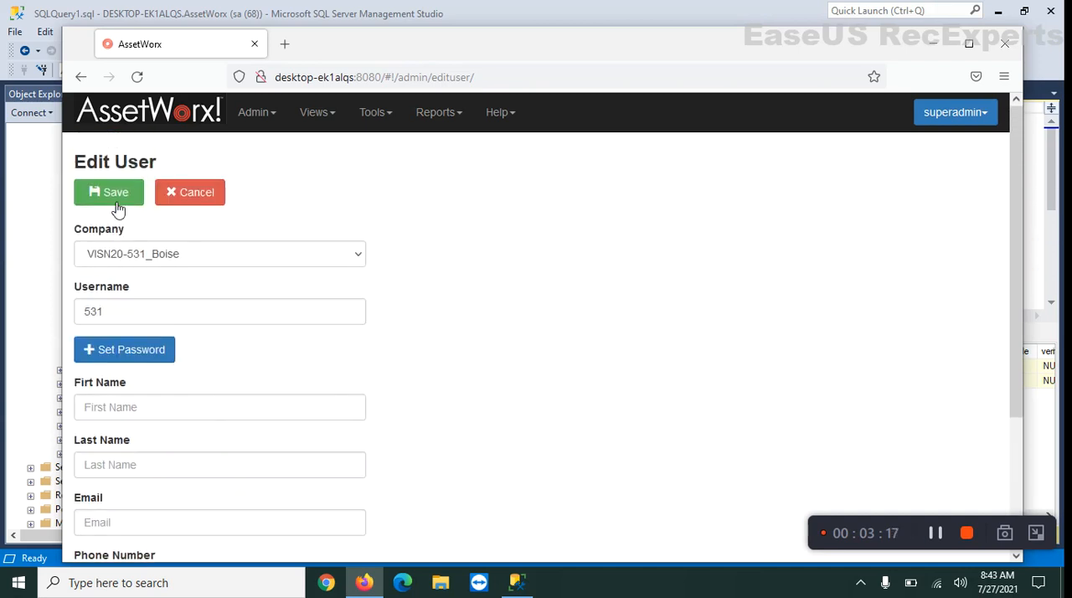
pyautogui.click(137, 351)
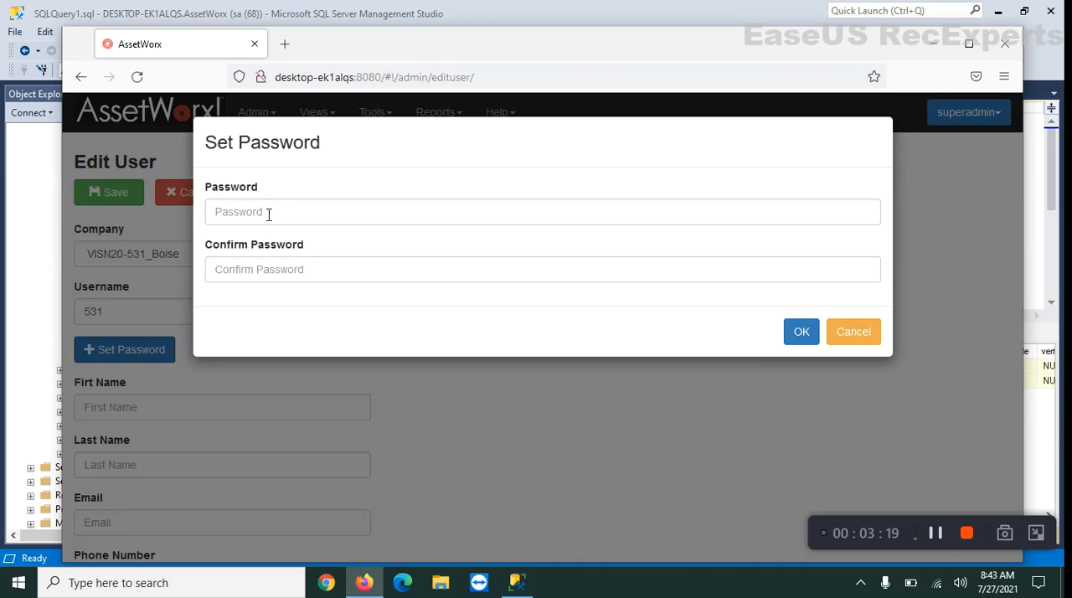
pyautogui.click(267, 220)
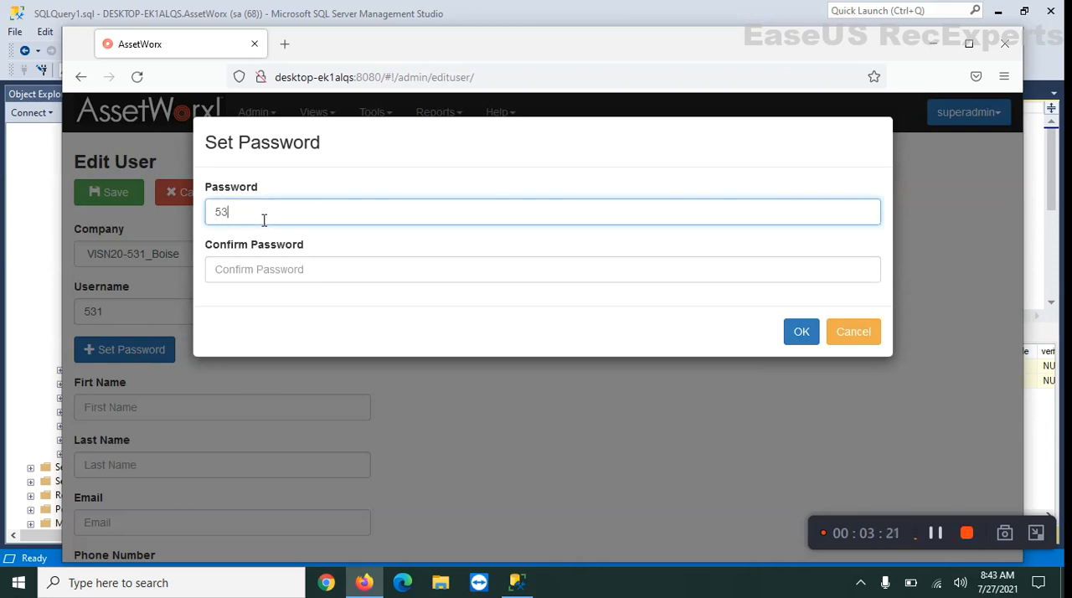
pyautogui.click(256, 281)
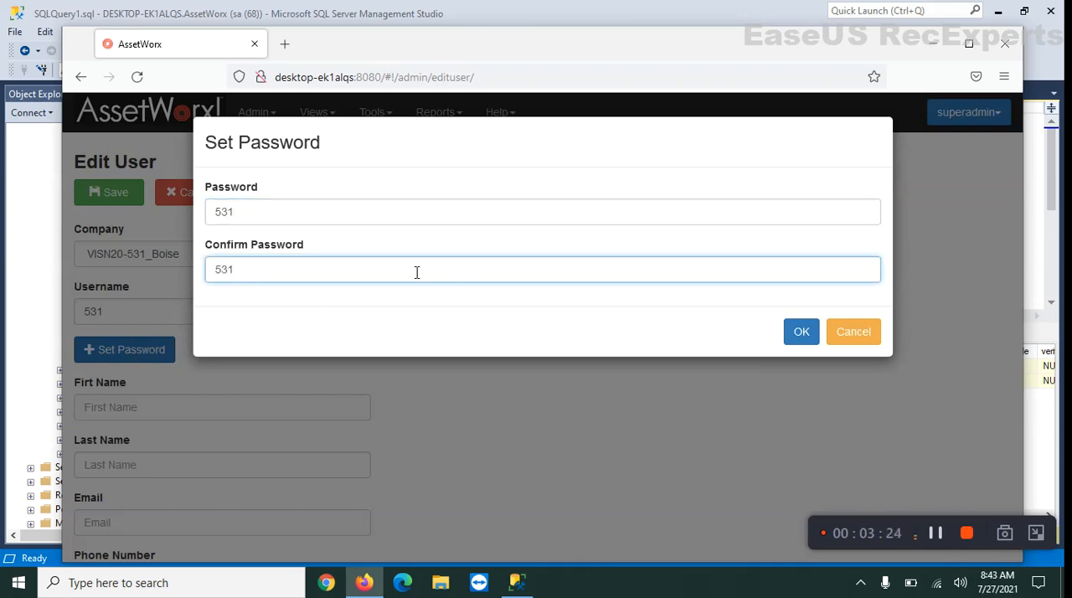
pyautogui.click(806, 337)
pyautogui.click(115, 192)
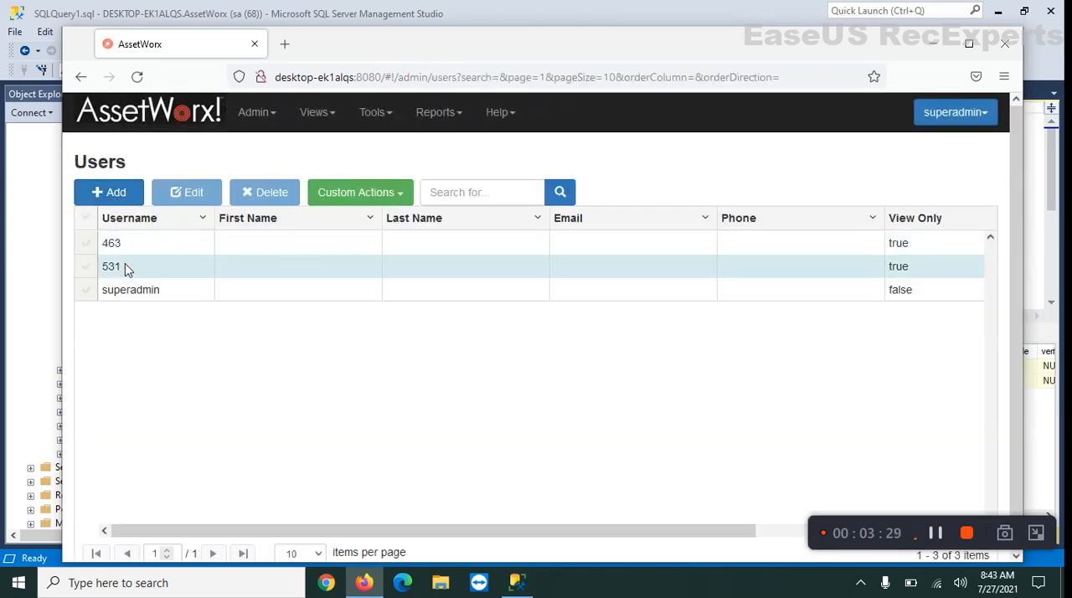
pyautogui.moveTo(257, 532); pyautogui.dragTo(598, 518)
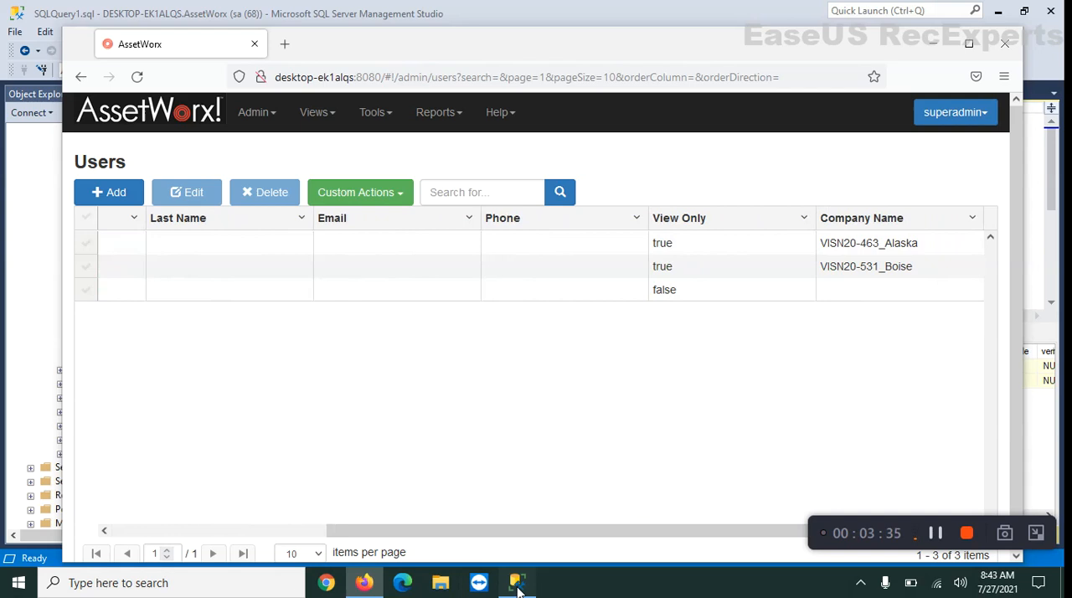
# Switch to SQL Server Management Studio, refresh the object tree, and query the top 1000 rows of dbo.sysuser again
pyautogui.click(514, 582)
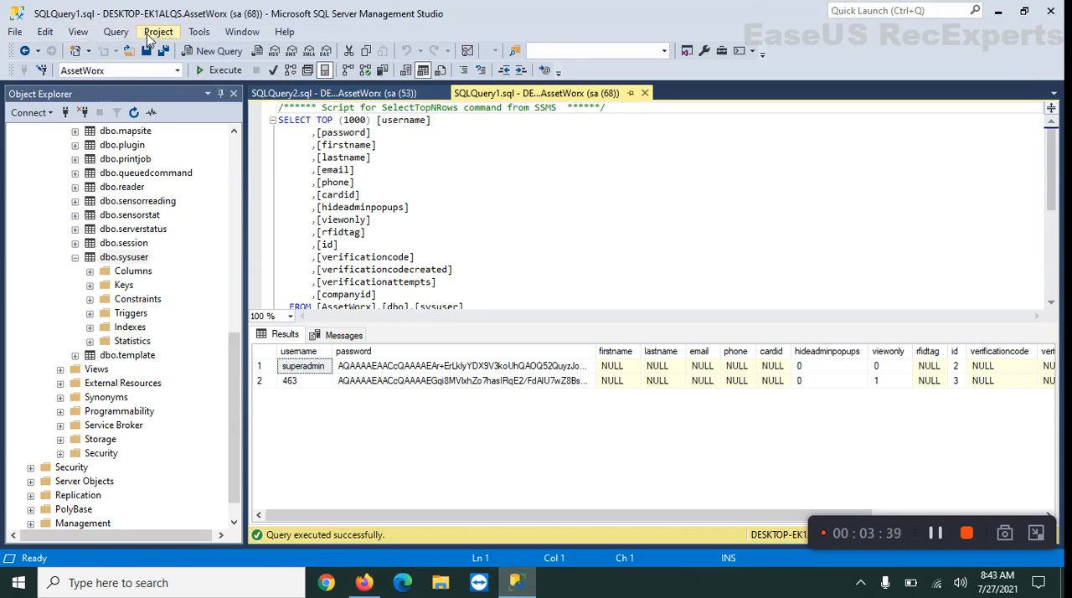
pyautogui.click(136, 113)
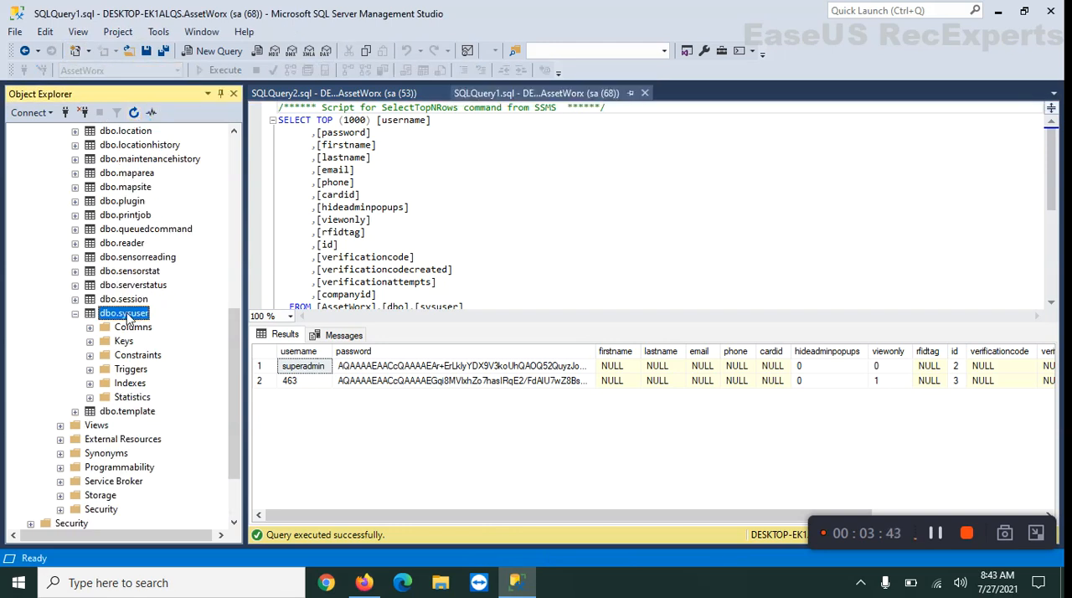
pyautogui.rightClick(127, 317)
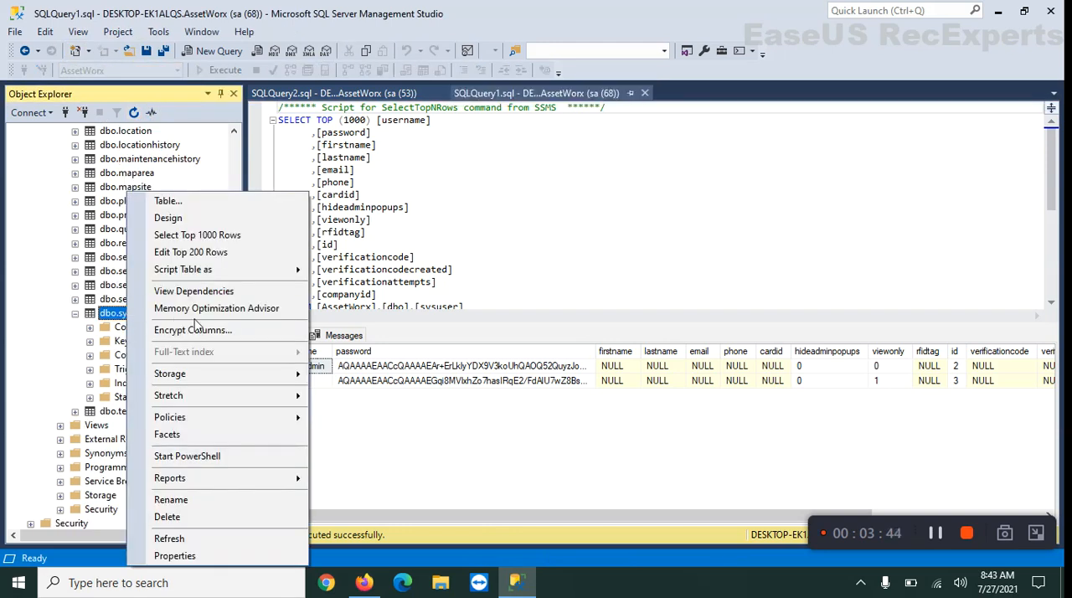
pyautogui.click(208, 242)
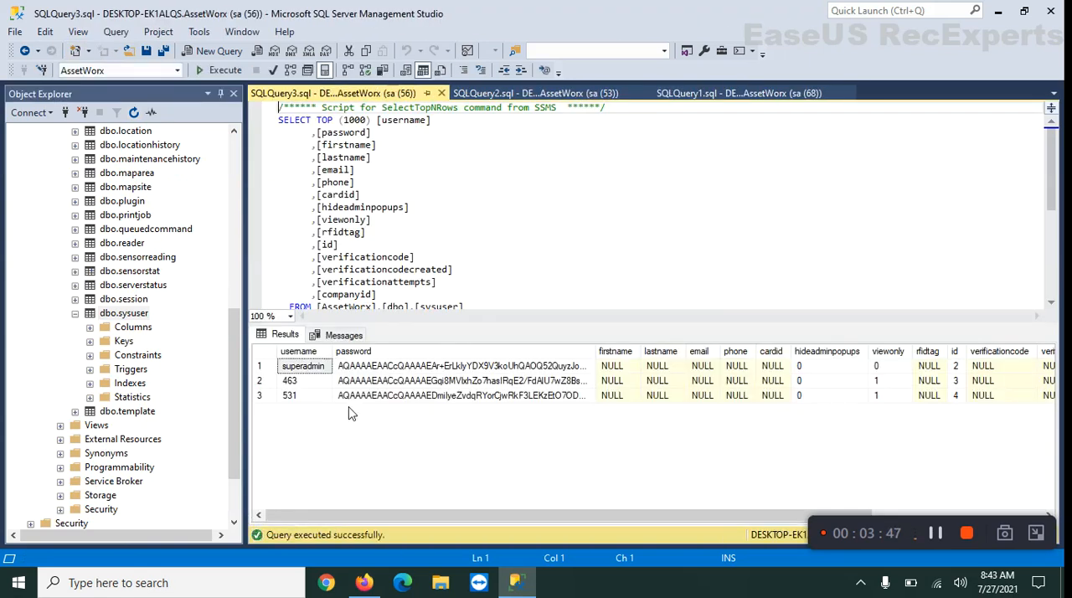
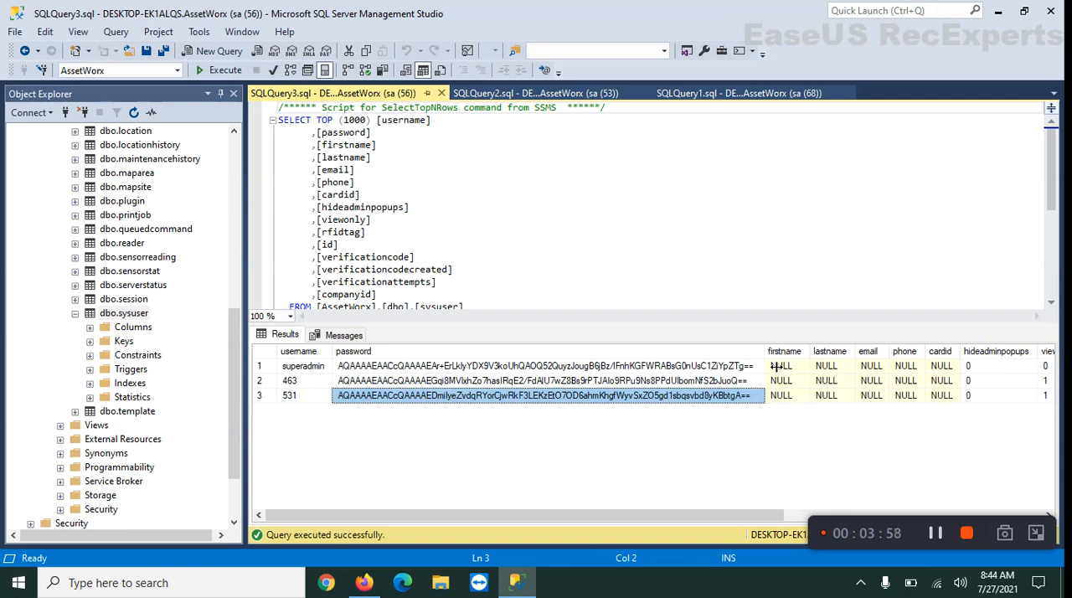
# Switch to AssetWorx in Firefox and delete user 463 from the Users list, confirming the deletion
pyautogui.moveTo(776, 366); pyautogui.dragTo(774, 366)
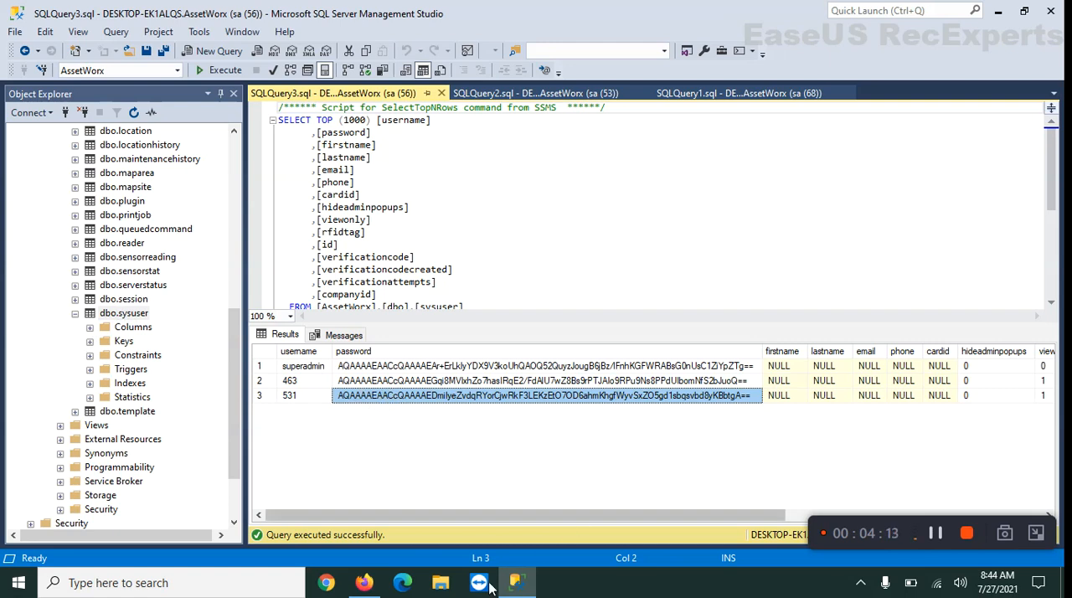
pyautogui.click(364, 591)
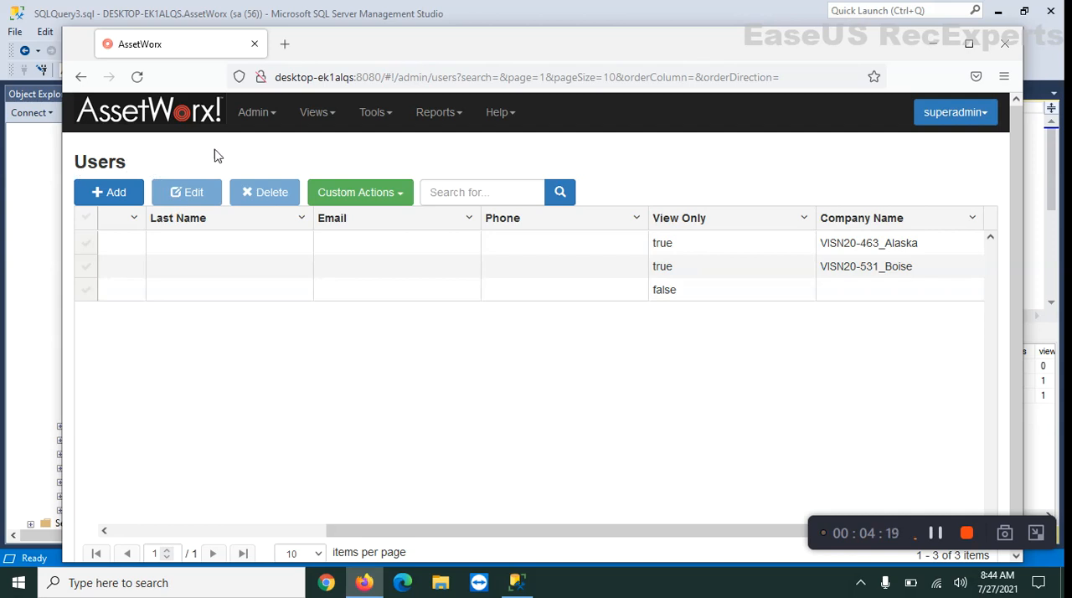
pyautogui.click(382, 199)
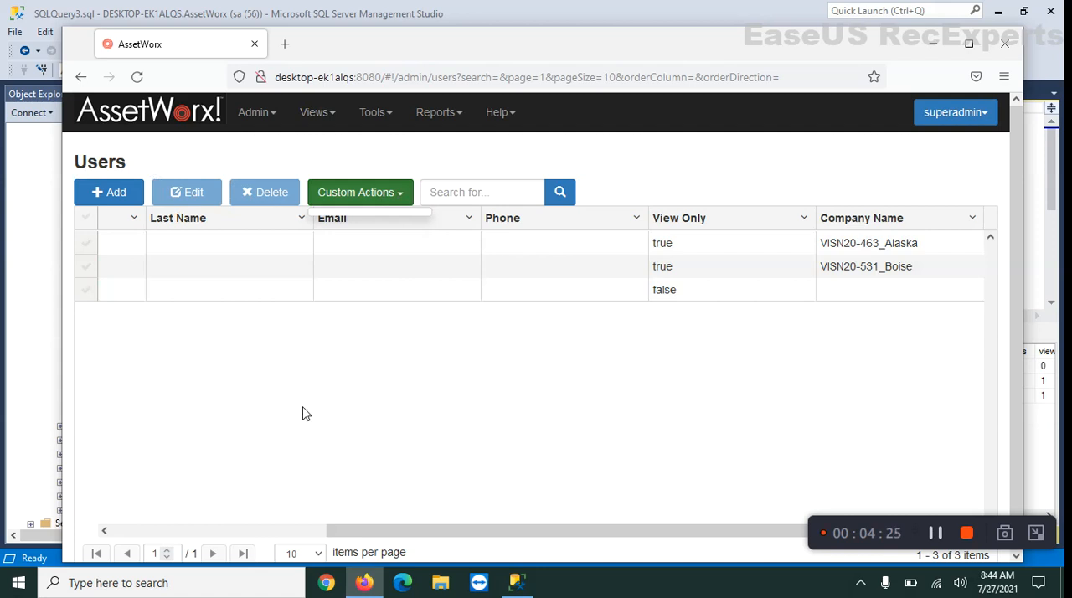
pyautogui.moveTo(512, 531); pyautogui.dragTo(239, 533)
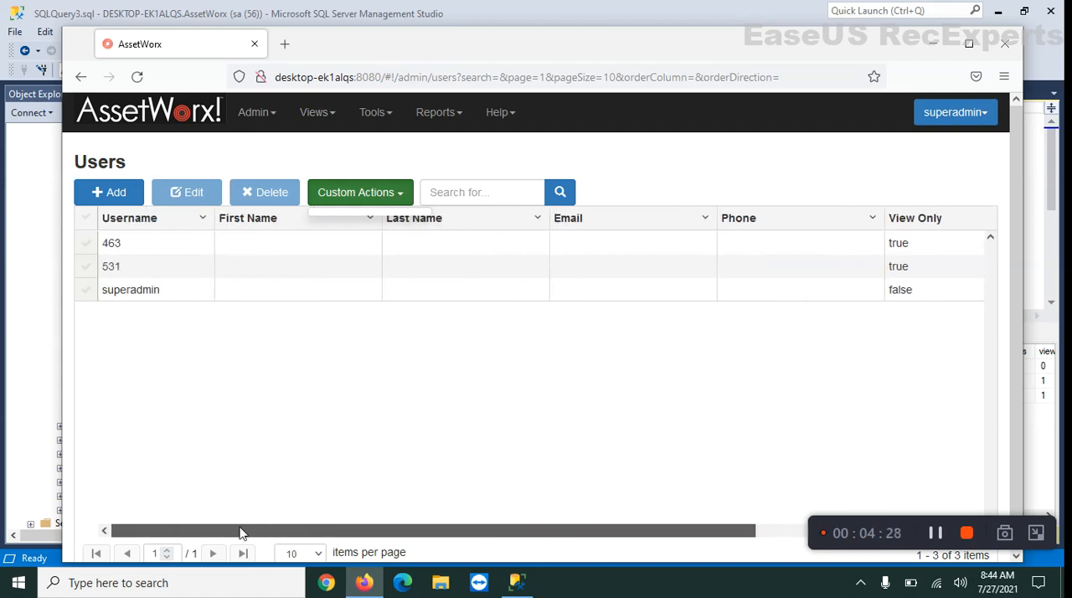
pyautogui.click(87, 243)
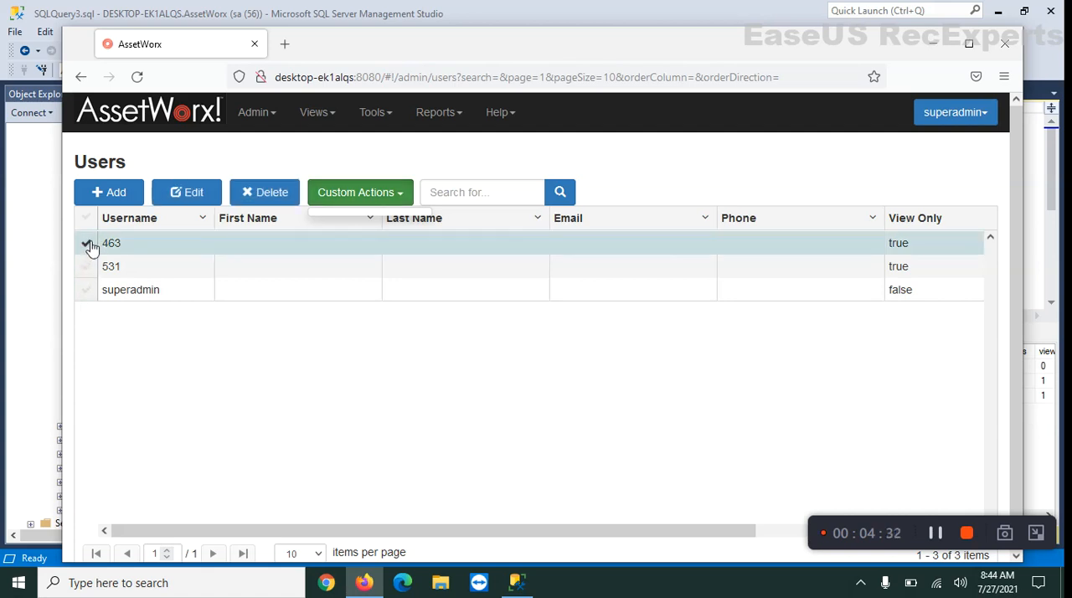
pyautogui.click(266, 191)
pyautogui.click(613, 354)
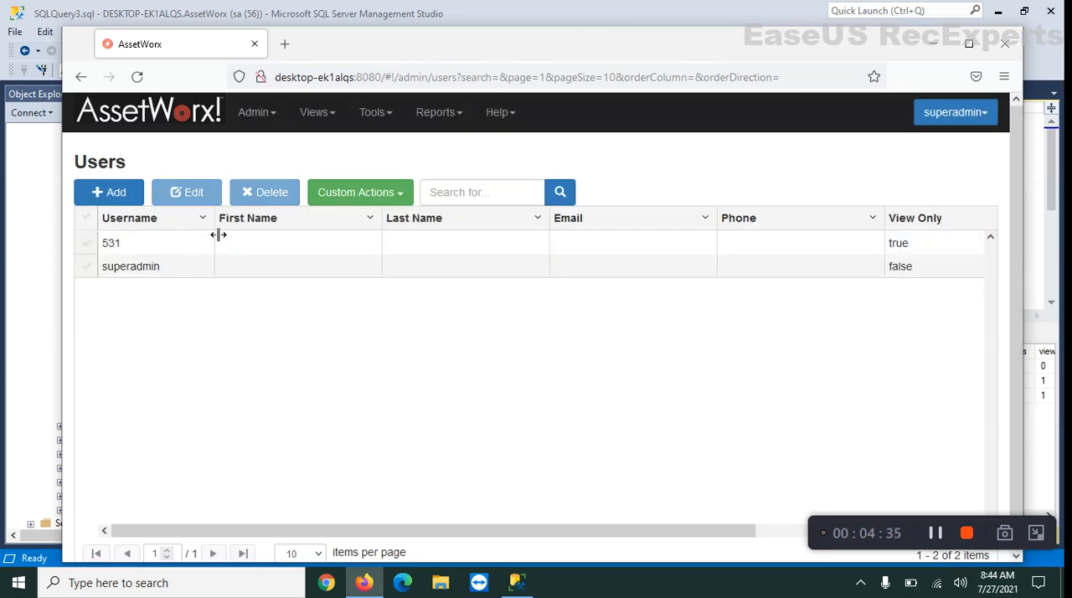
# Delete user 531 from the Users list and confirm the deletion
pyautogui.click(86, 243)
pyautogui.click(280, 195)
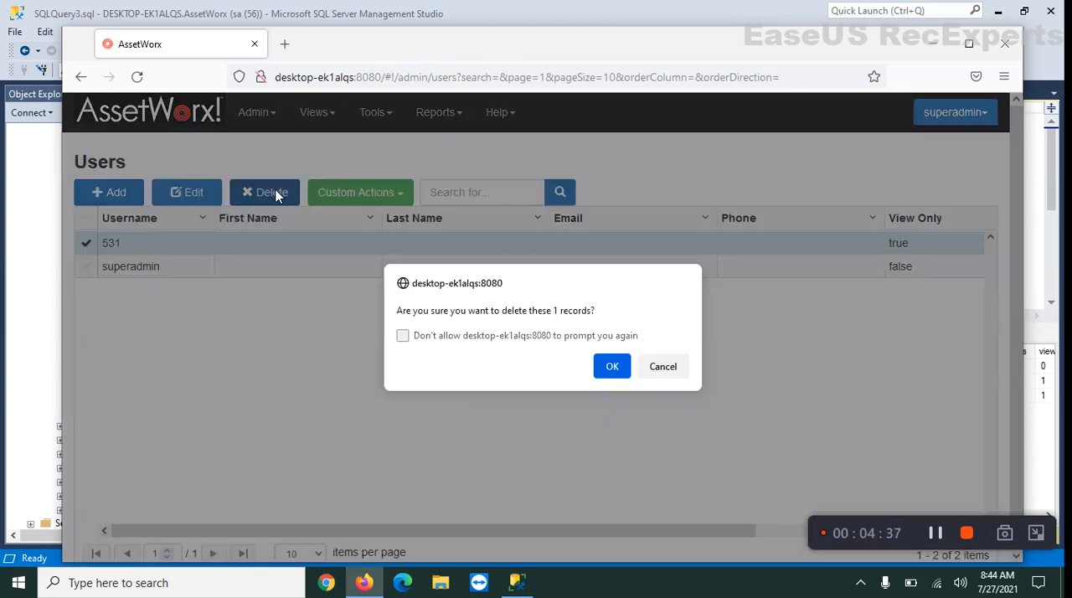
pyautogui.click(612, 369)
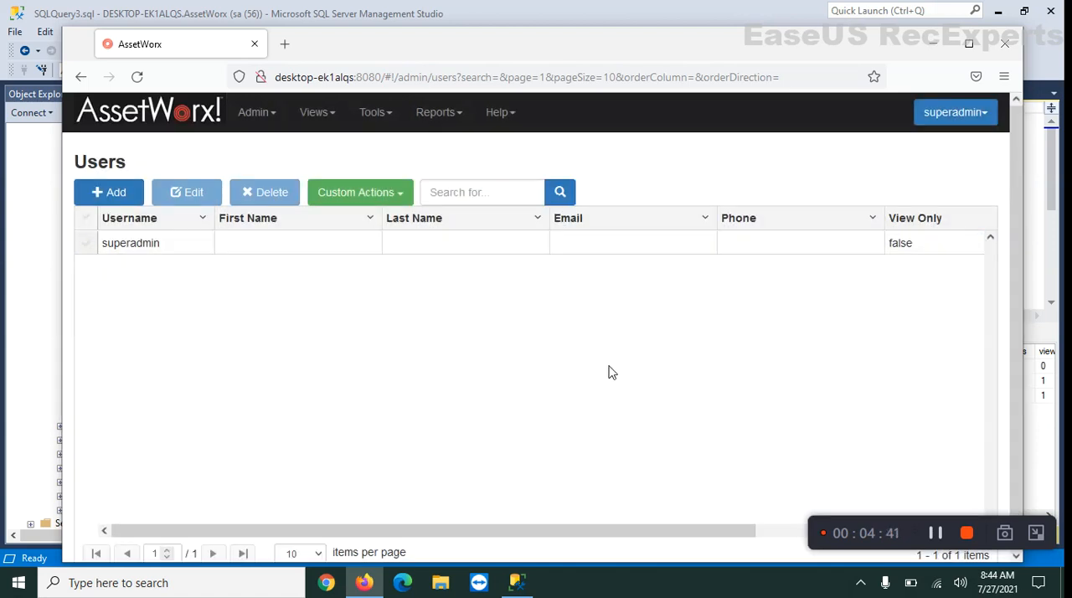
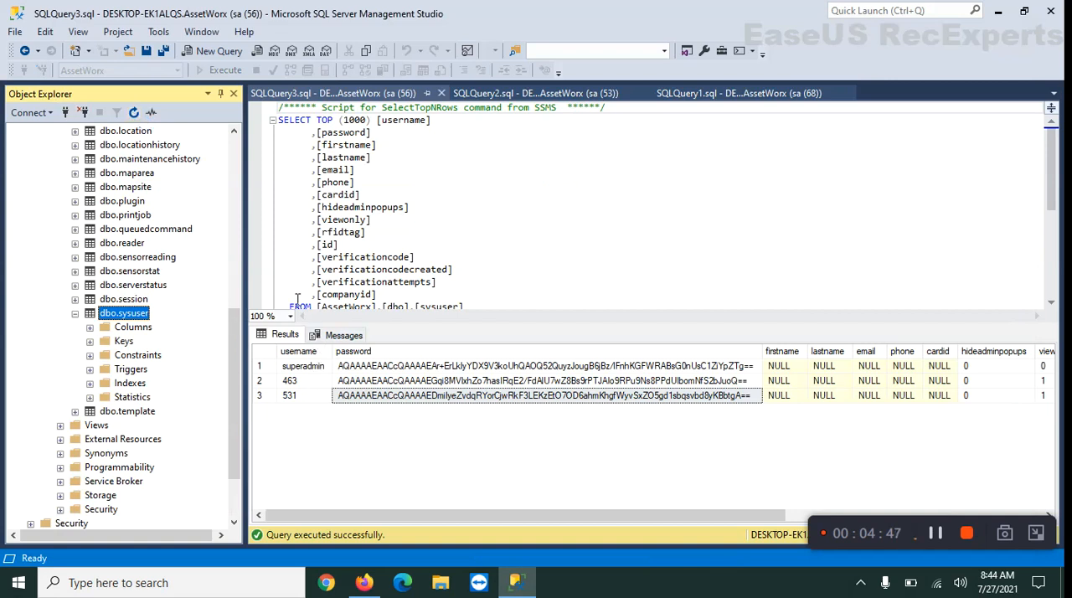
# Query the top 1000 rows of the dbo.sysuser table to check the remaining users
pyautogui.rightClick(121, 315)
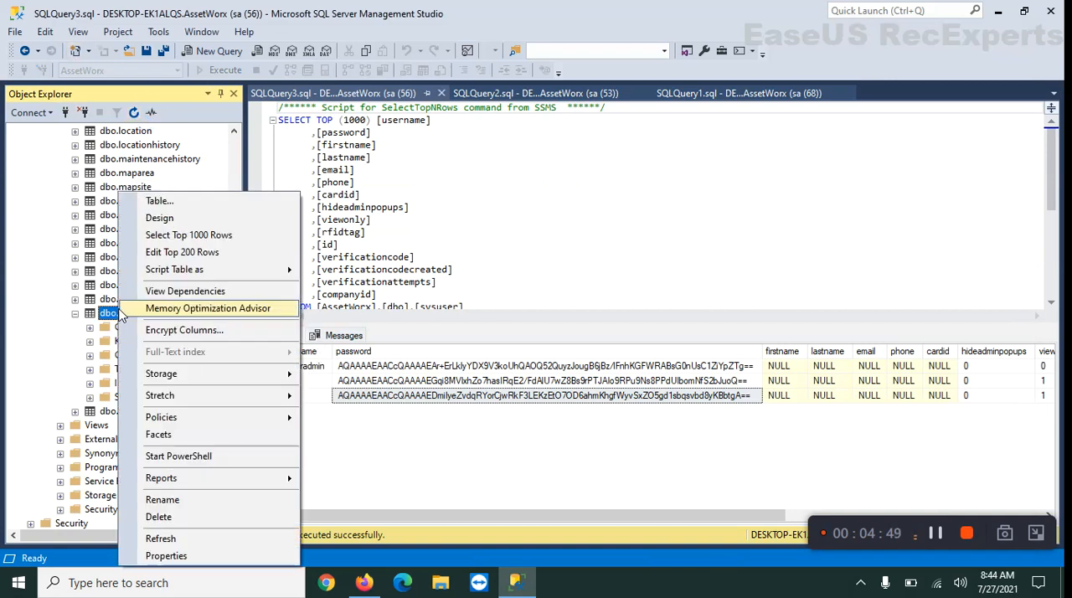
pyautogui.click(208, 238)
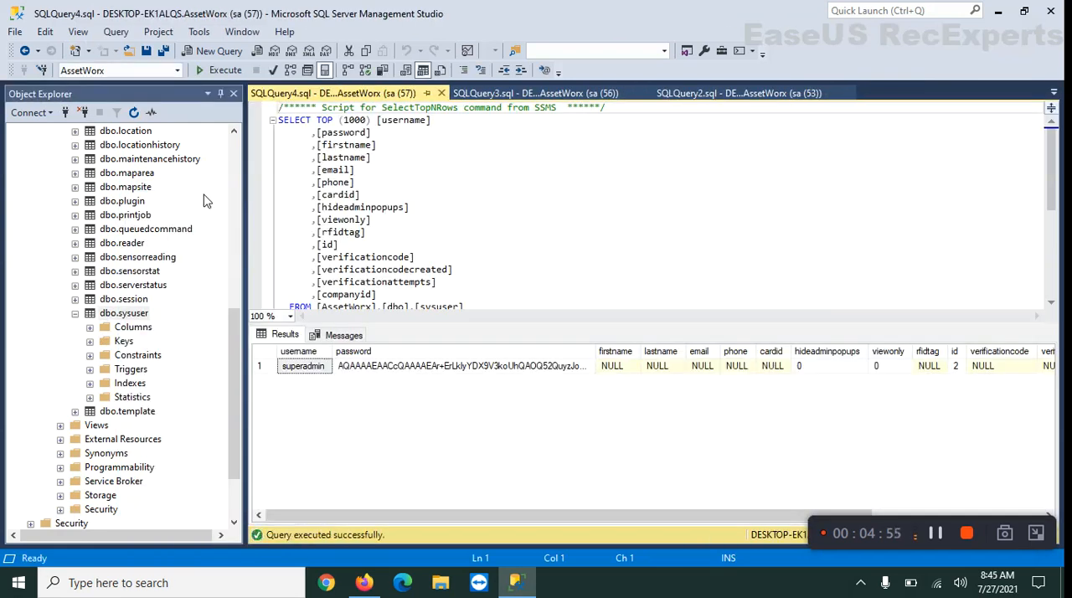
# Open the user_Insert.sql script and highlight the value rows for 463 and 463admin
pyautogui.click(15, 32)
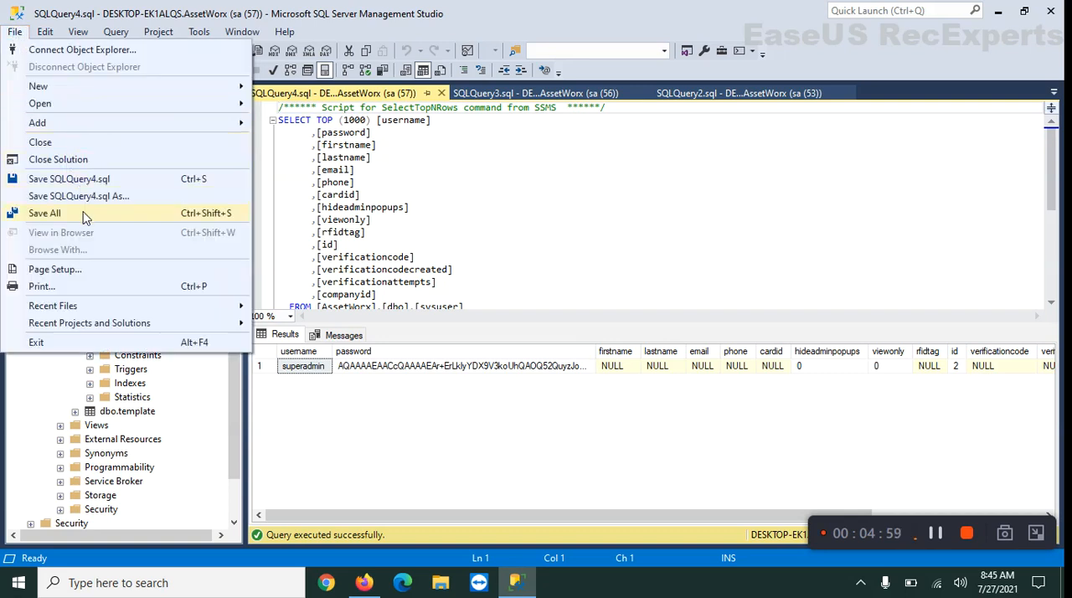
pyautogui.moveTo(134, 107)
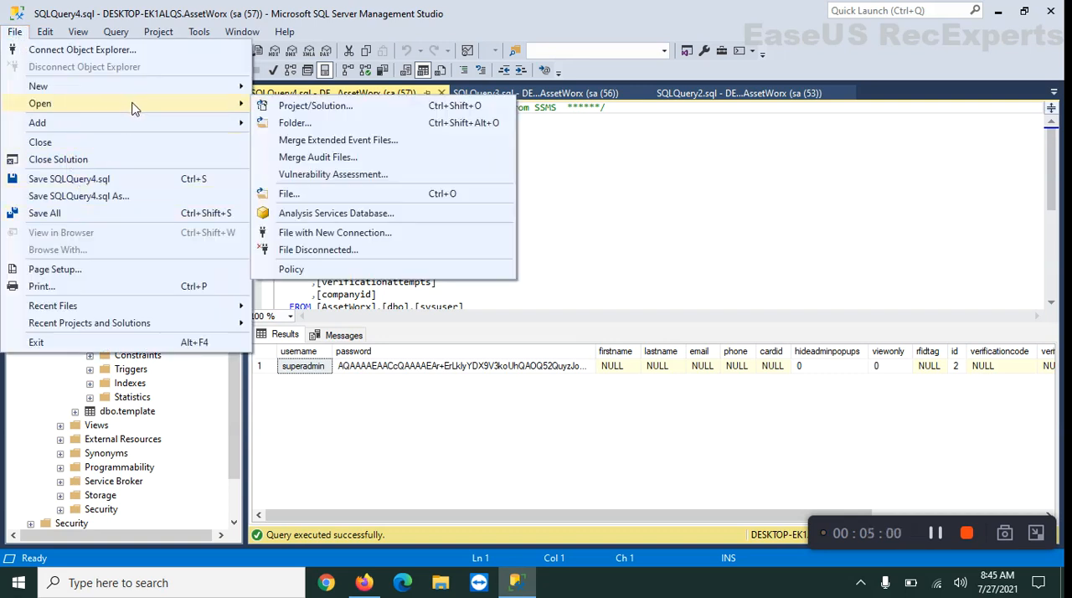
pyautogui.click(295, 195)
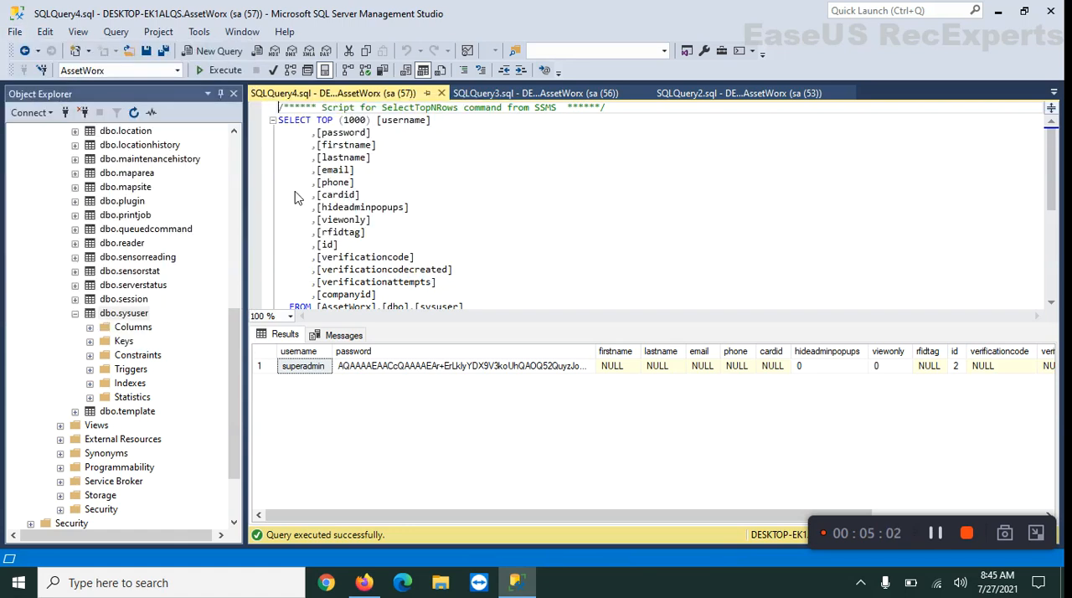
pyautogui.click(200, 146)
pyautogui.click(394, 347)
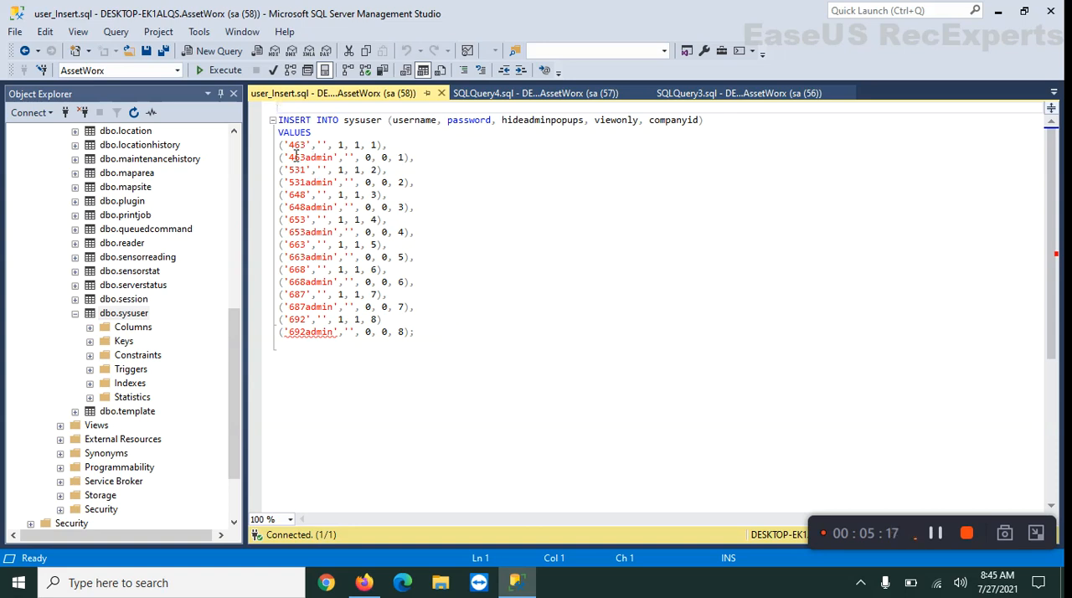
pyautogui.moveTo(283, 145); pyautogui.dragTo(390, 157)
pyautogui.moveTo(288, 159); pyautogui.dragTo(417, 166)
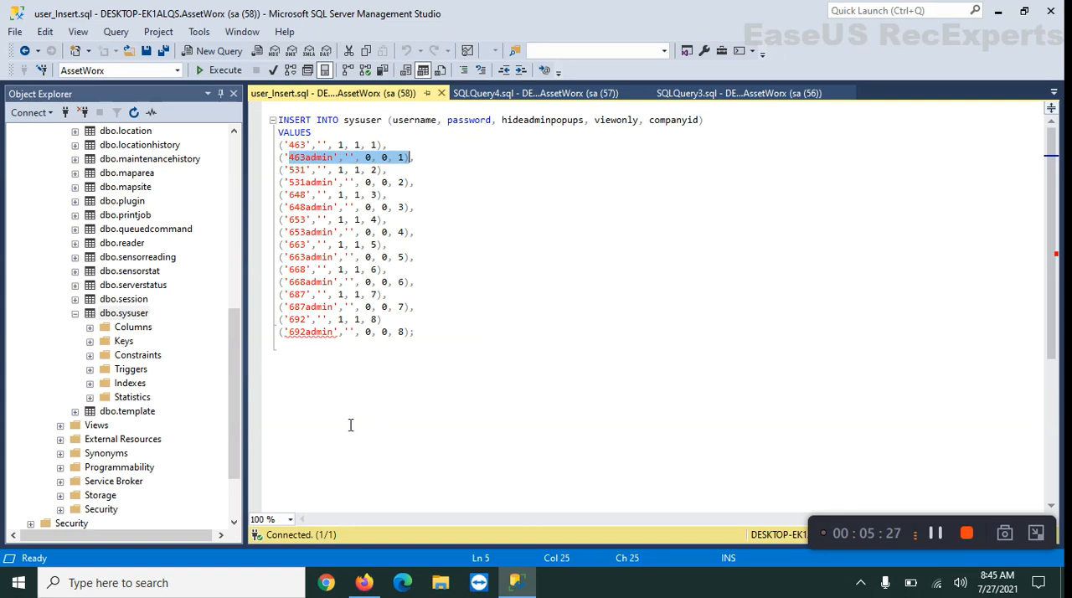
# Correct the INSERT script by adding the missing comma after the 692 row, keeping empty '' passwords, and execute it against AssetWorx
pyautogui.click(215, 72)
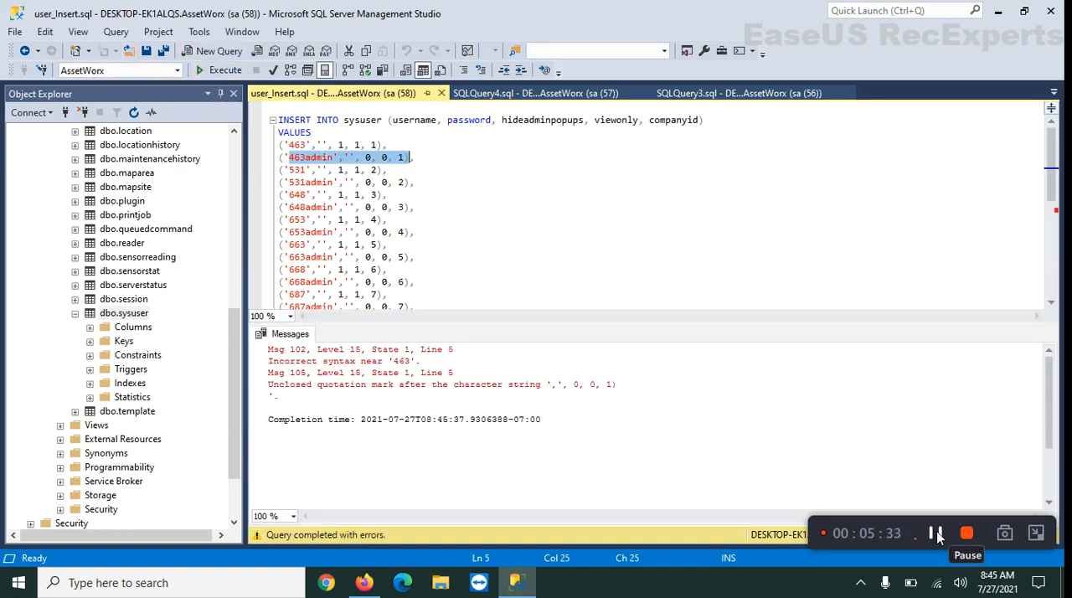
pyautogui.hotkey('ctrl', 'z')
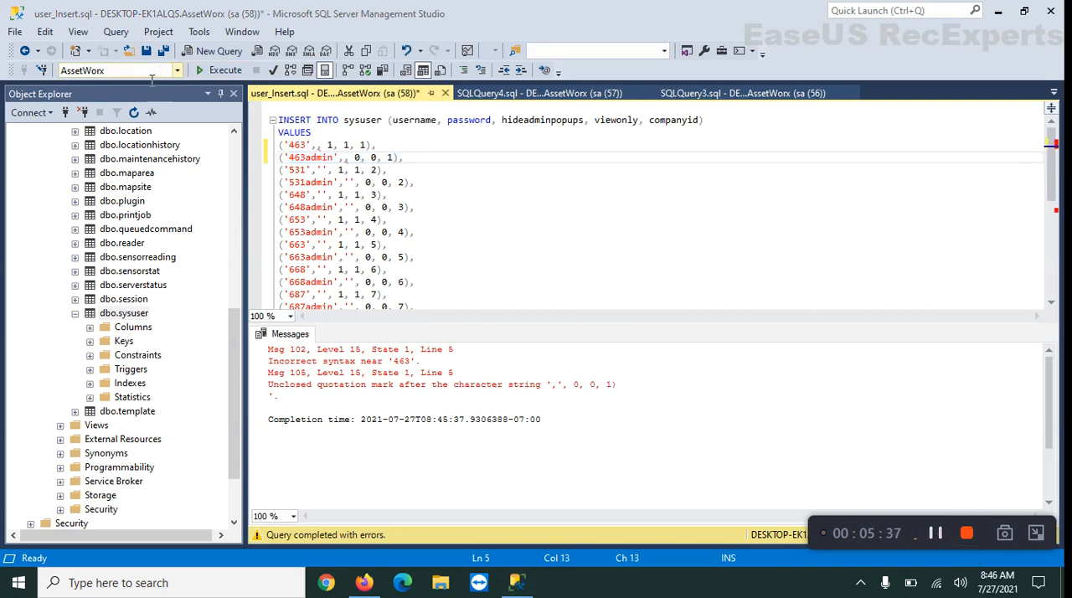
pyautogui.click(215, 72)
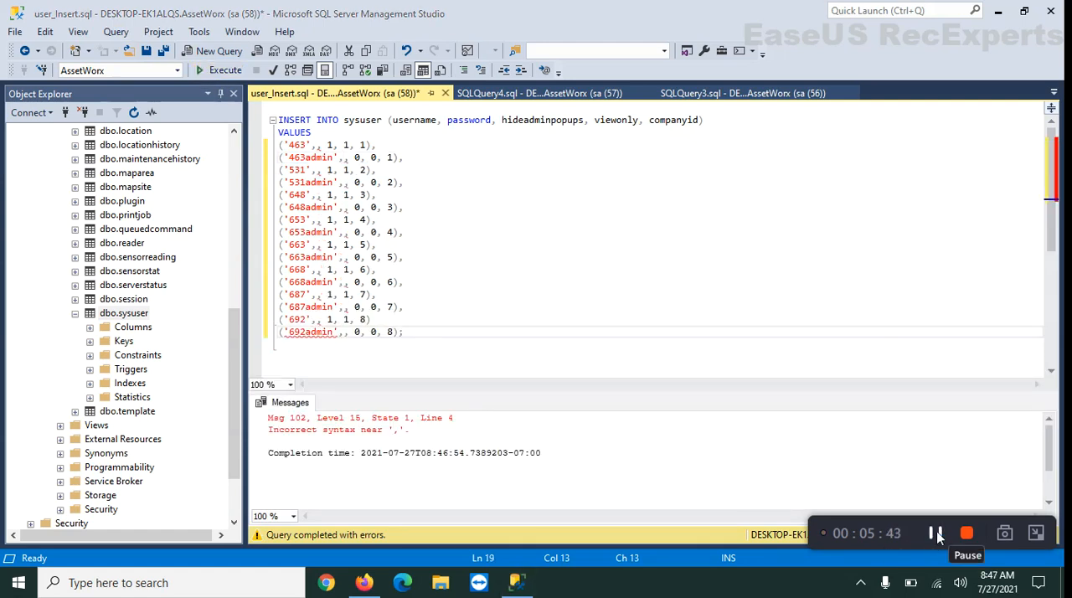
pyautogui.click(223, 70)
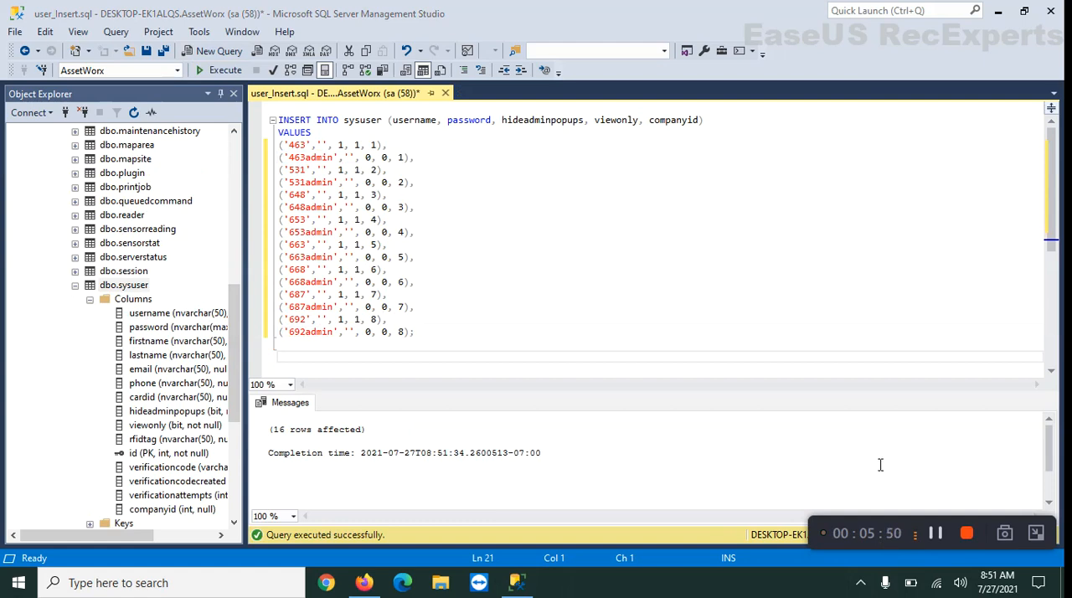
# Highlight the empty password value in the 463 row and save user_Insert.sql
pyautogui.moveTo(323, 149); pyautogui.dragTo(333, 154)
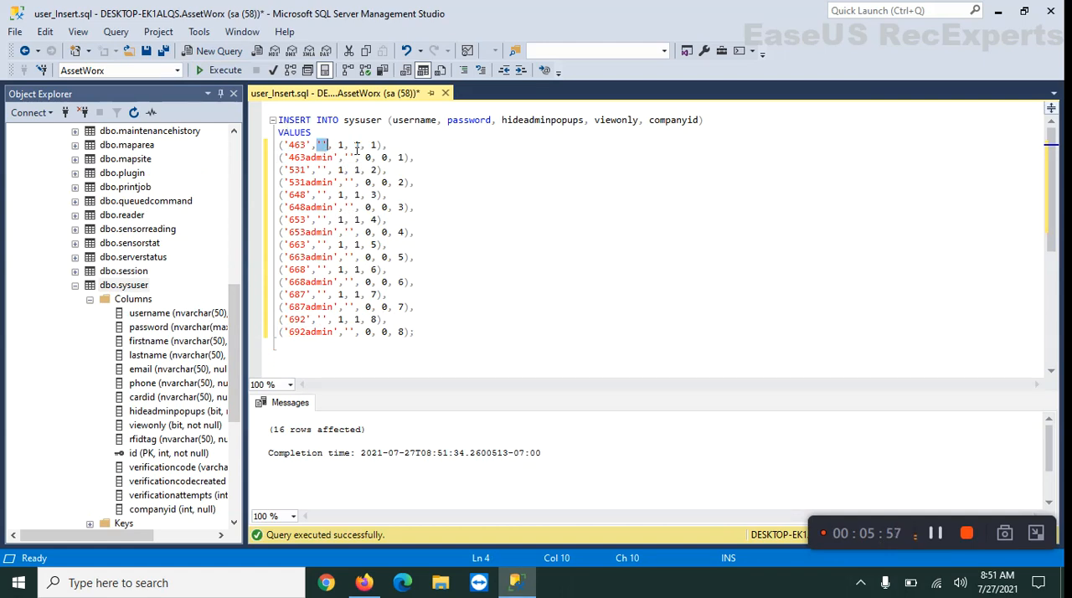
pyautogui.rightClick(356, 94)
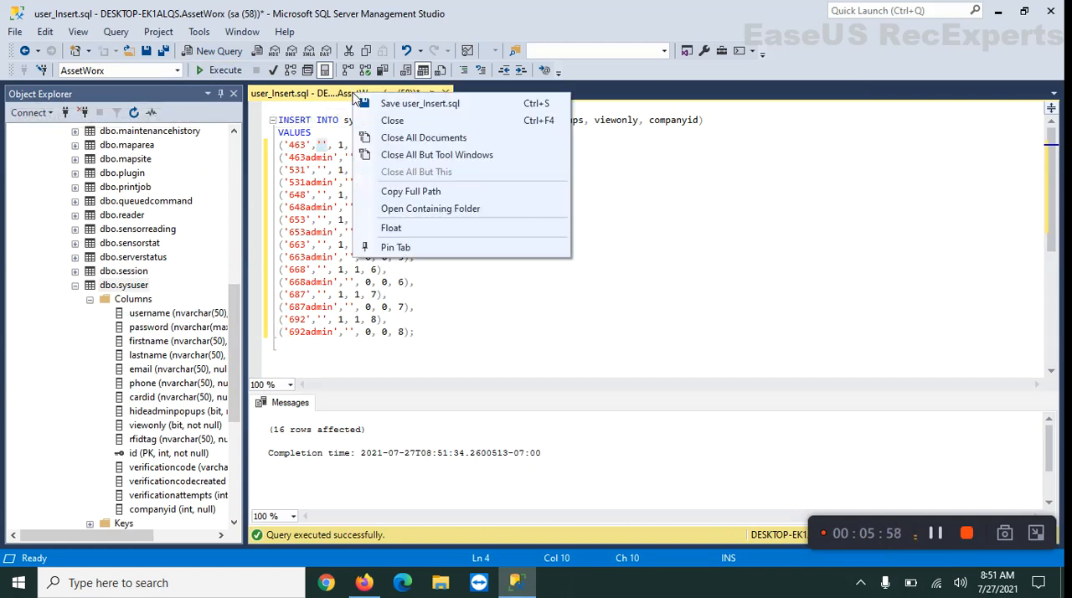
pyautogui.click(404, 103)
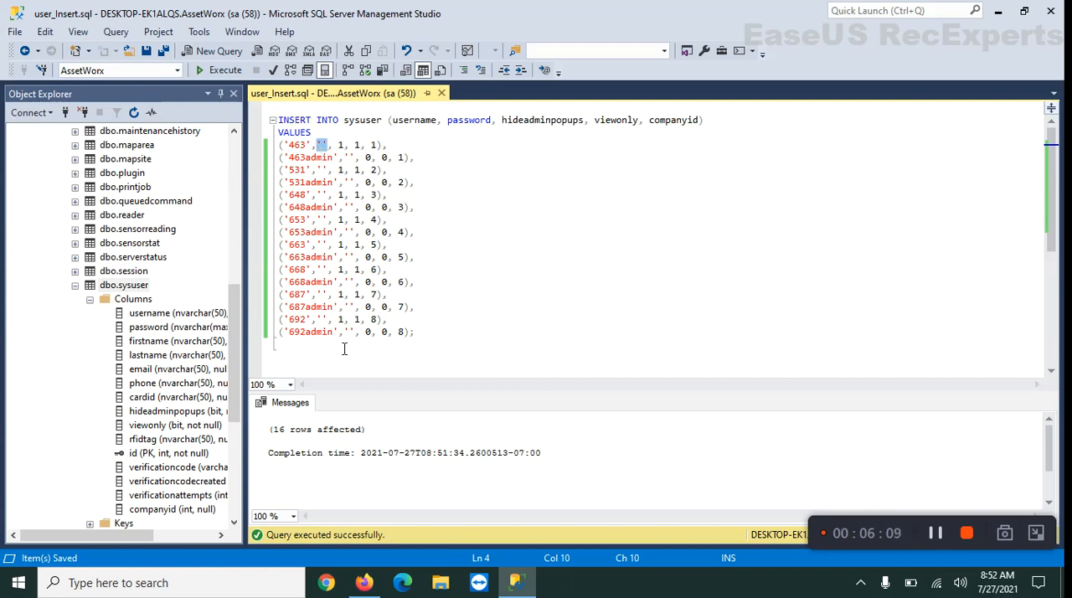
# Switch to AssetWorx in Firefox and reload the Users list to check the inserted users
pyautogui.click(365, 582)
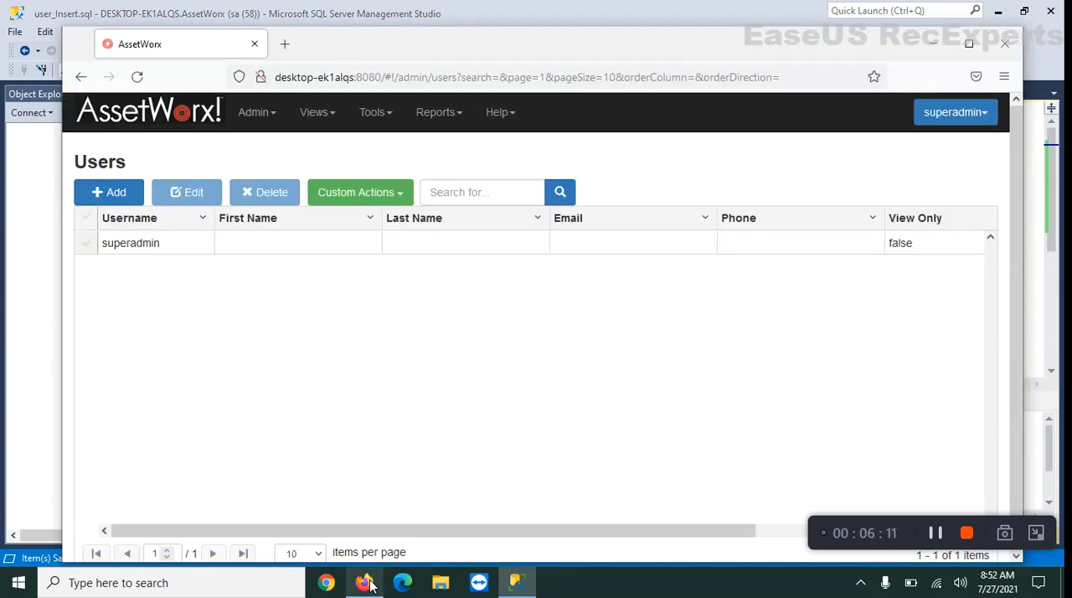
pyautogui.click(138, 76)
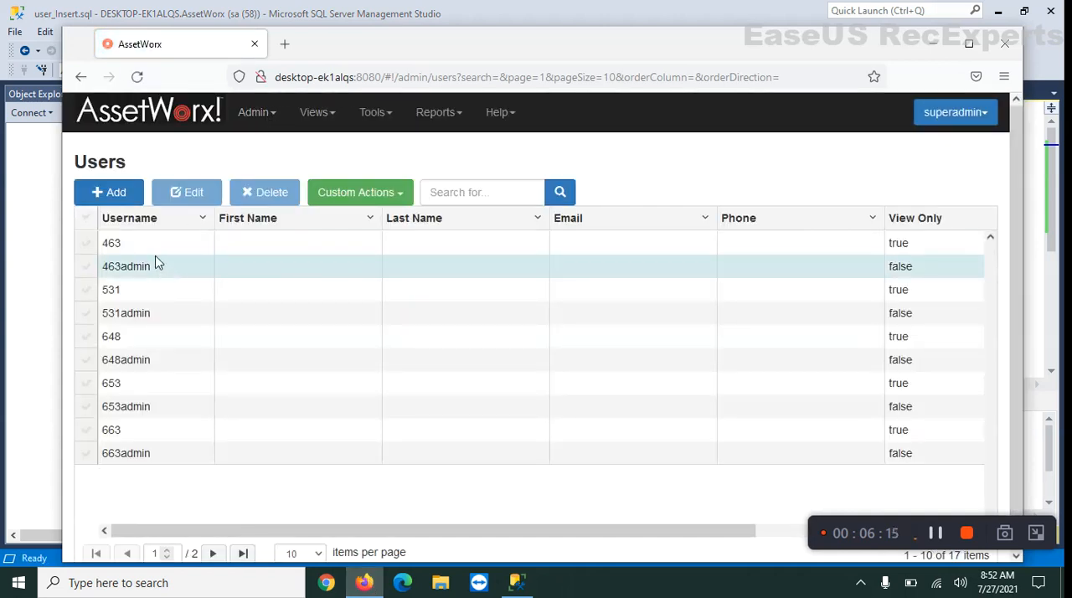
pyautogui.scroll(-1, 156, 264)
pyautogui.scroll(1, 160, 279)
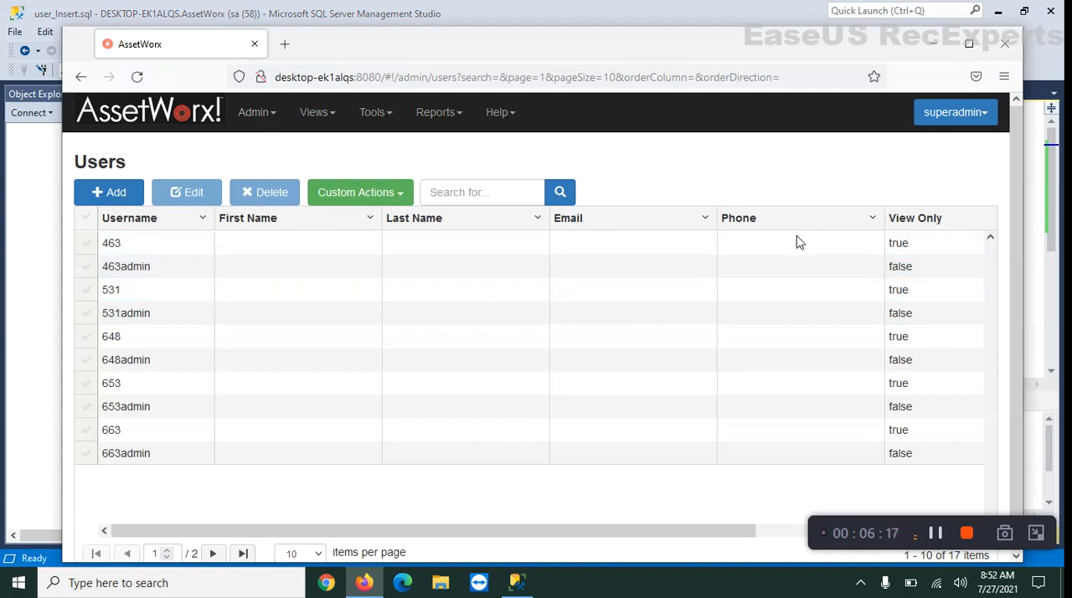
# Narrow the Last Name, Email and Phone columns to reveal Company Name, and sort the users by View Only ascending
pyautogui.moveTo(886, 219); pyautogui.dragTo(466, 222)
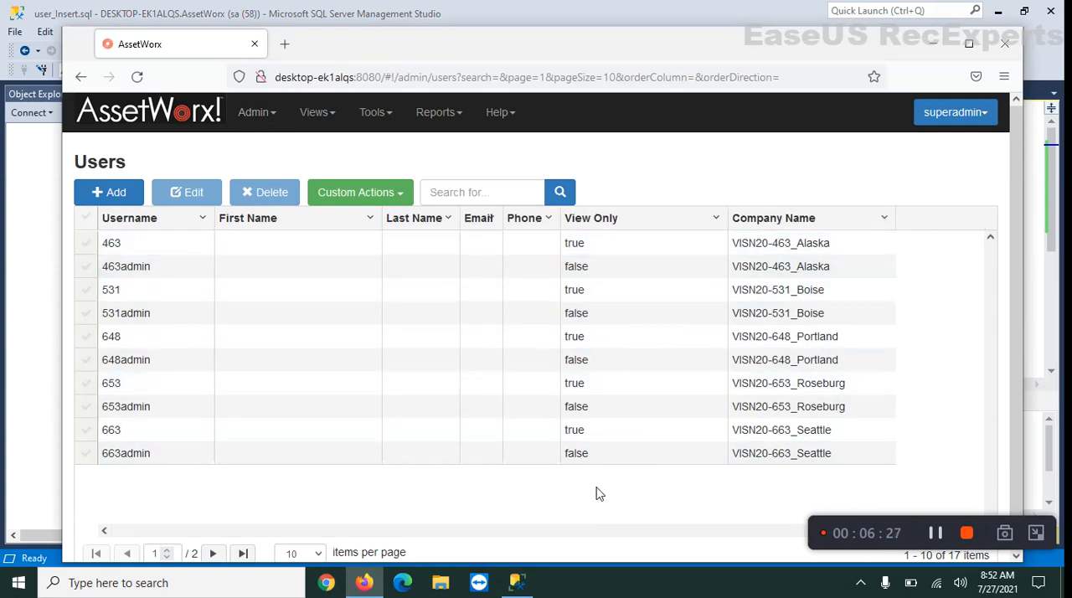
pyautogui.click(718, 220)
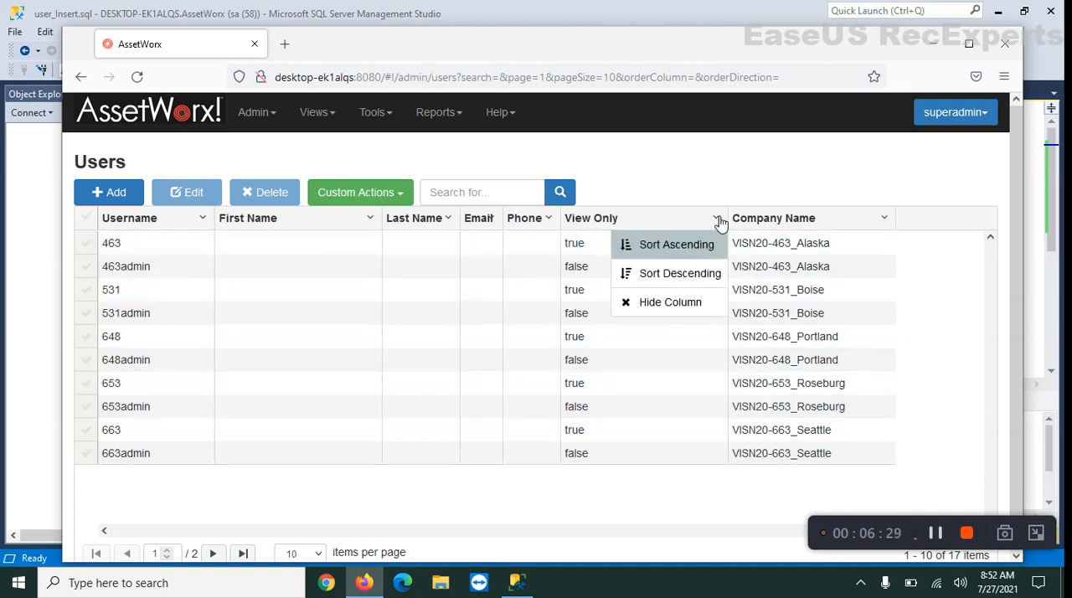
pyautogui.click(699, 247)
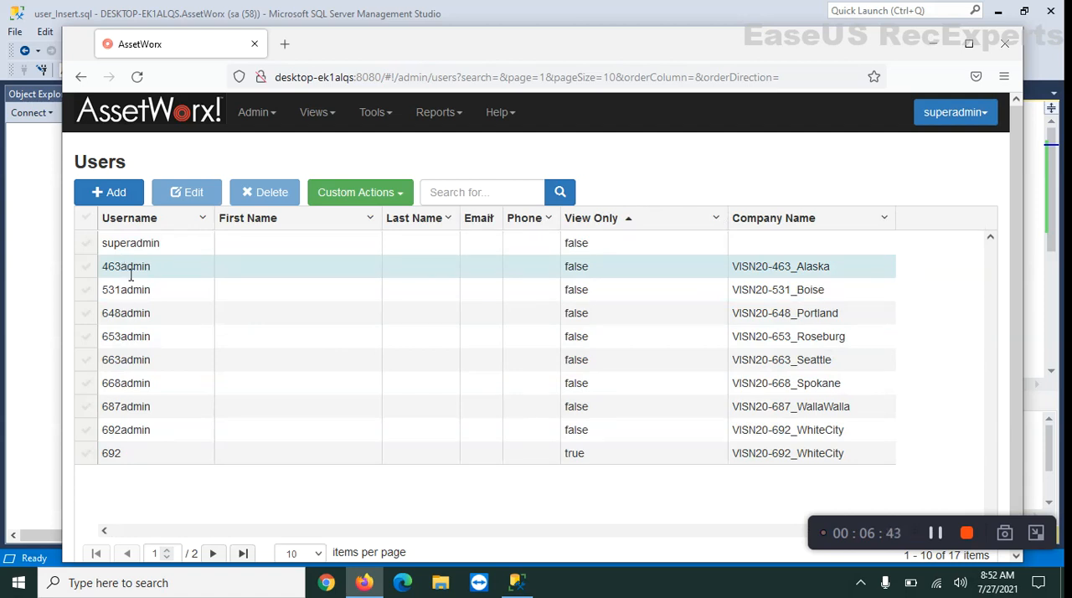
pyautogui.moveTo(103, 268); pyautogui.dragTo(156, 284)
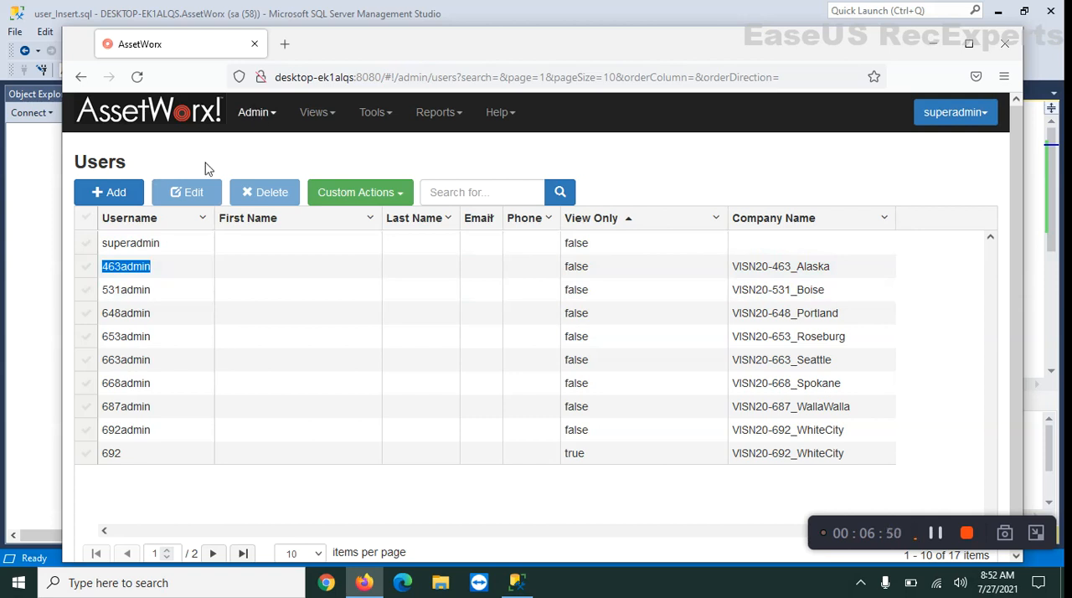
# Edit user 463admin, enter and confirm a new account password, and save the user
pyautogui.click(88, 266)
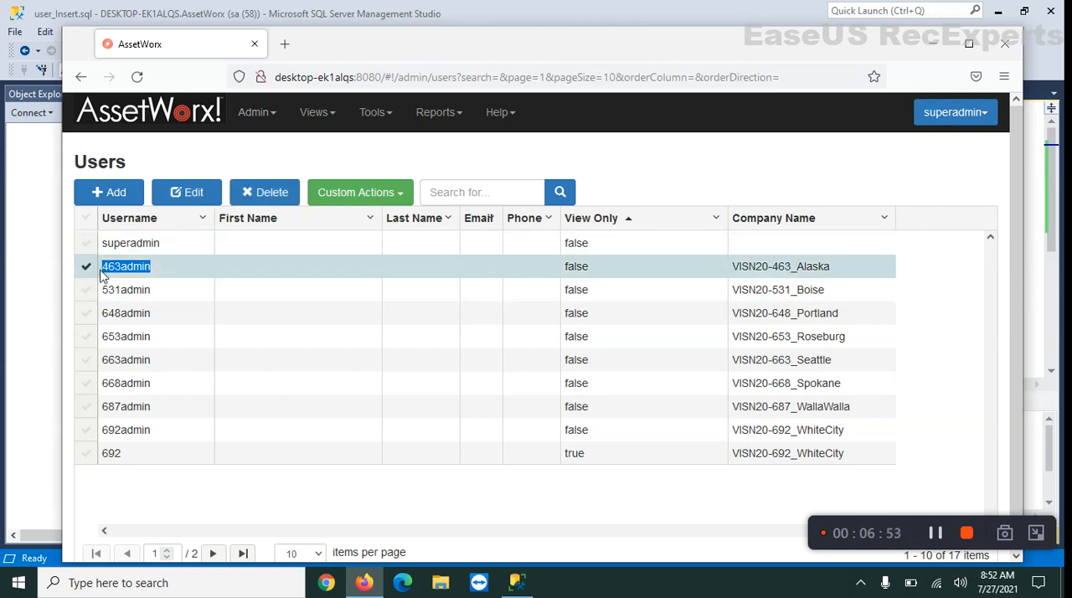
pyautogui.click(190, 193)
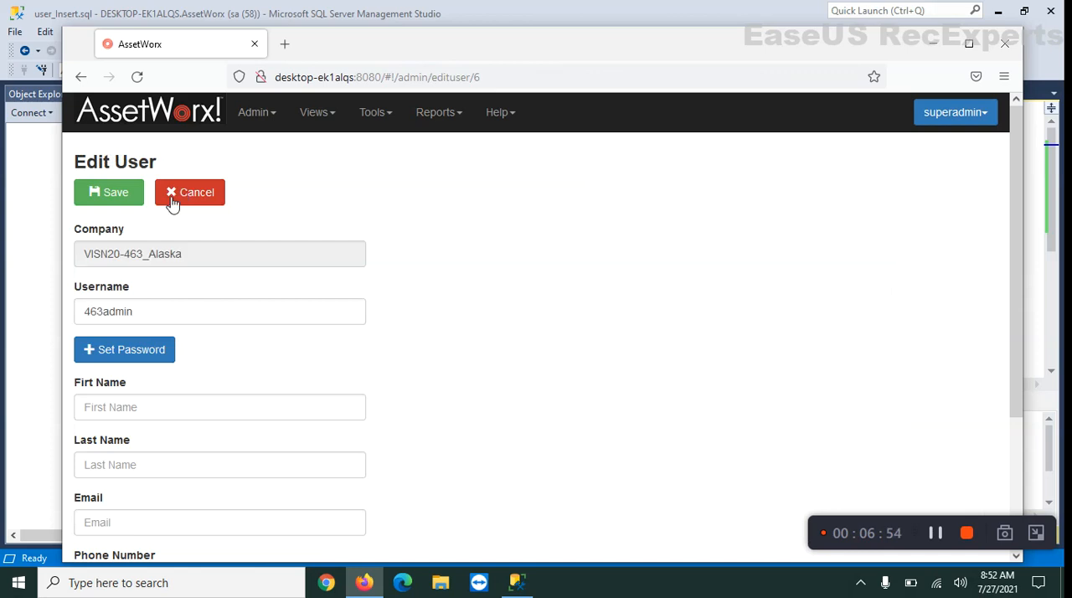
pyautogui.click(125, 348)
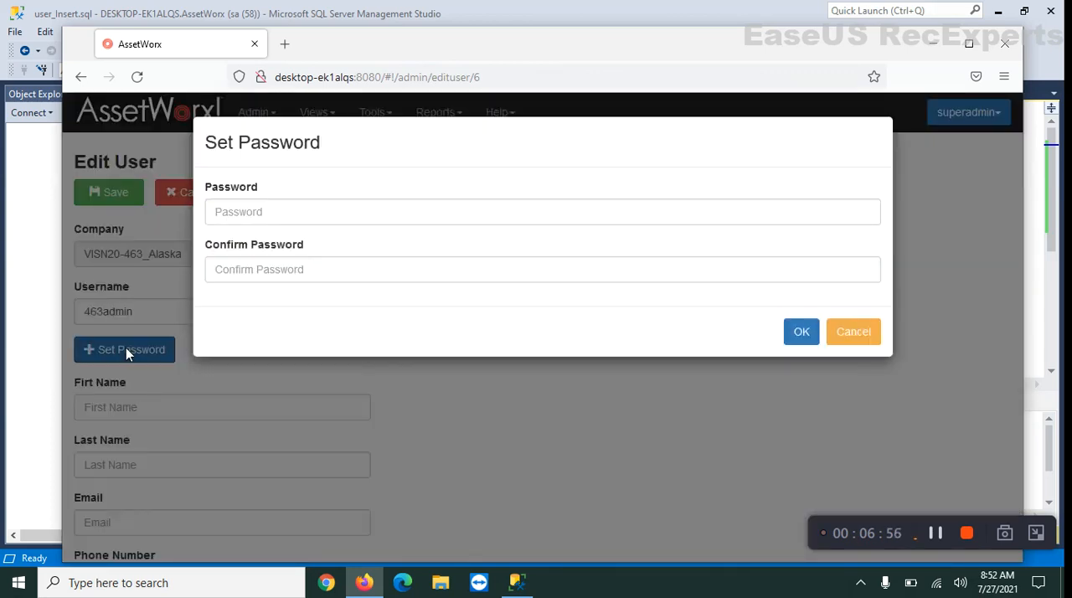
pyautogui.click(234, 216)
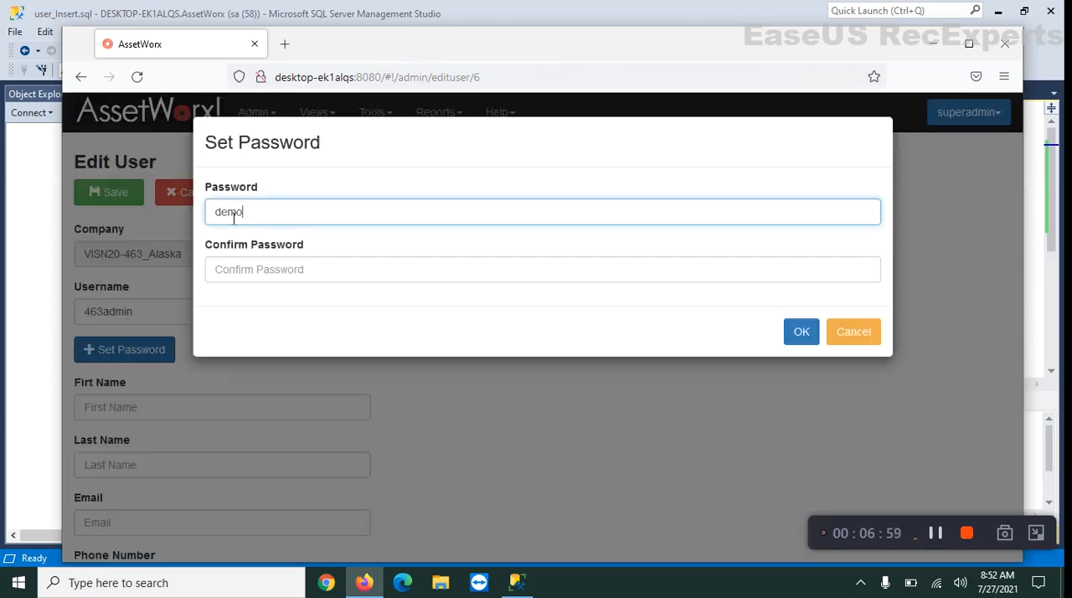
pyautogui.press('Tab')
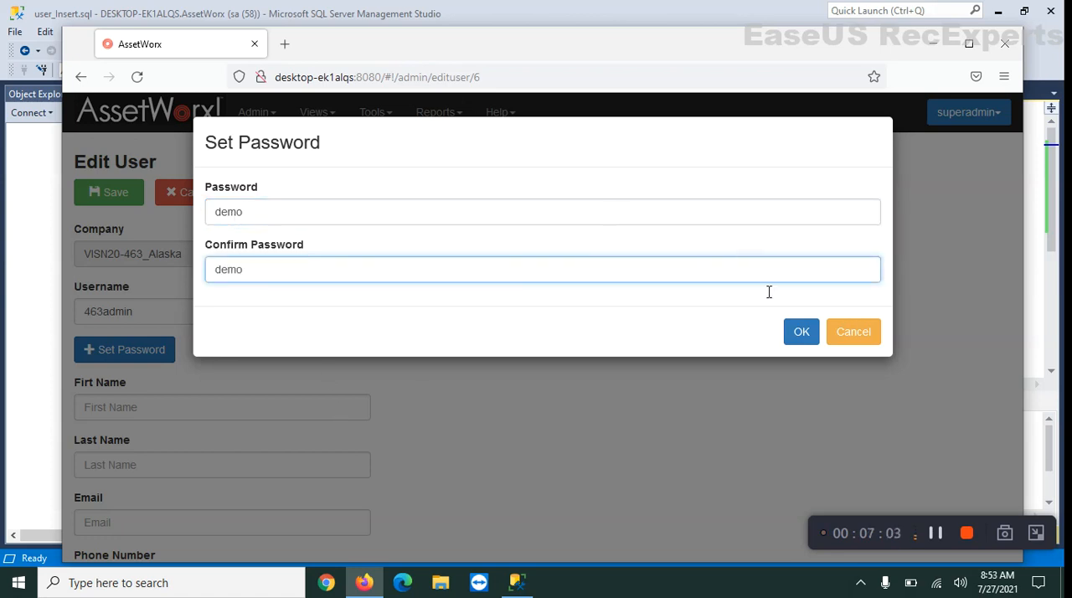
pyautogui.click(801, 332)
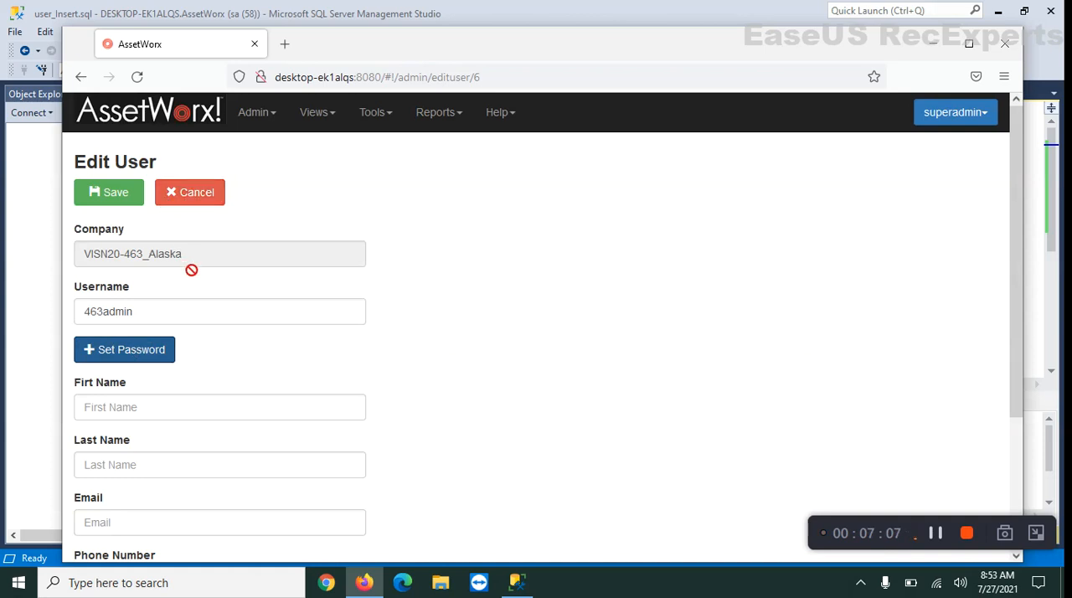
pyautogui.click(126, 194)
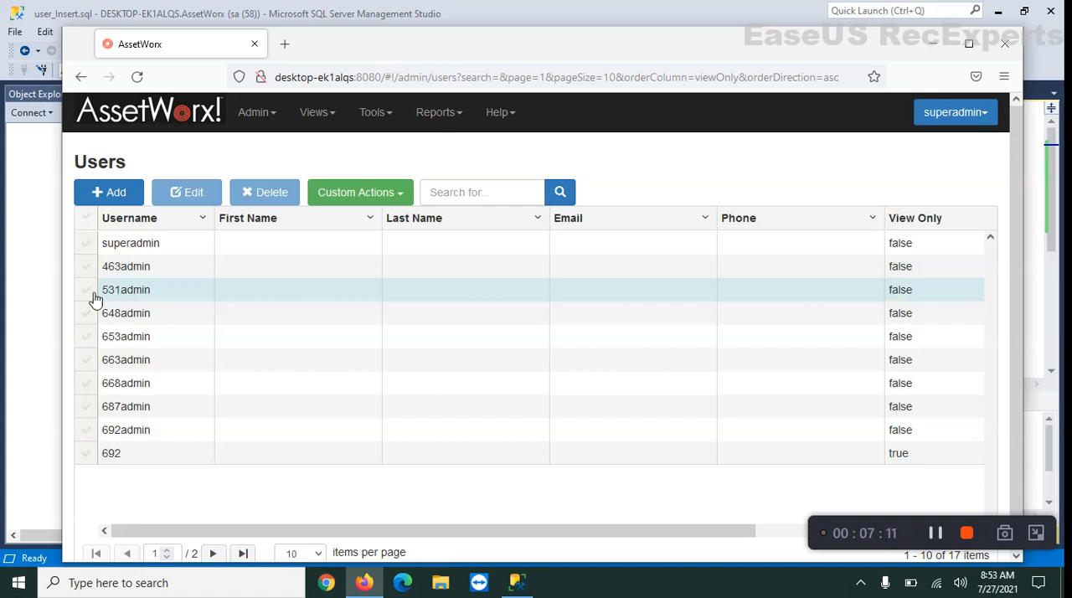
# Select user 531admin, switch to SQL Server Management Studio and display the top 1000 dbo.sysuser rows with a wider password column
pyautogui.click(88, 291)
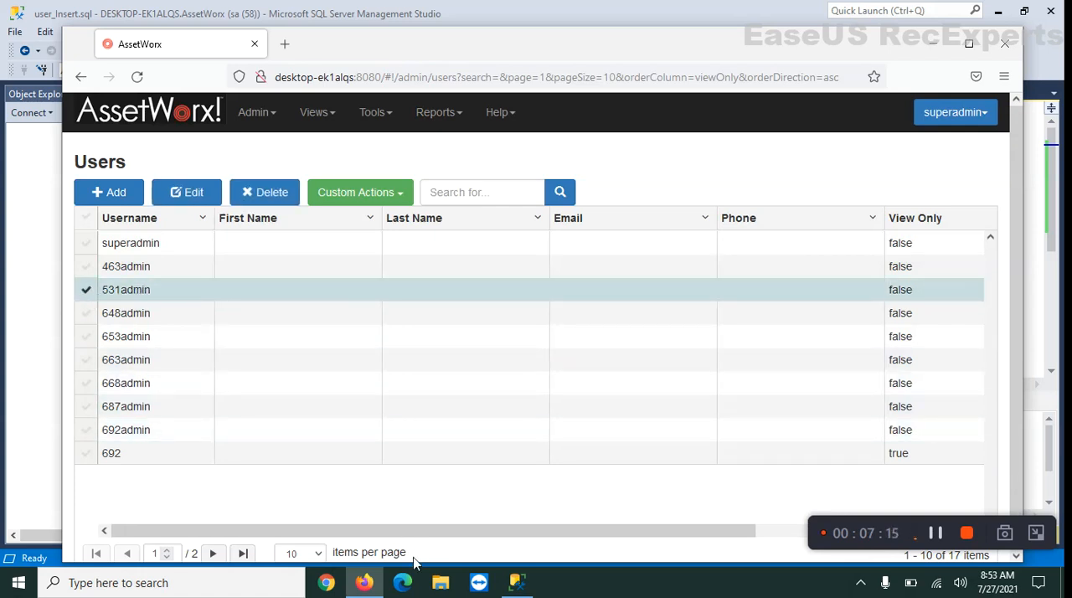
pyautogui.click(525, 591)
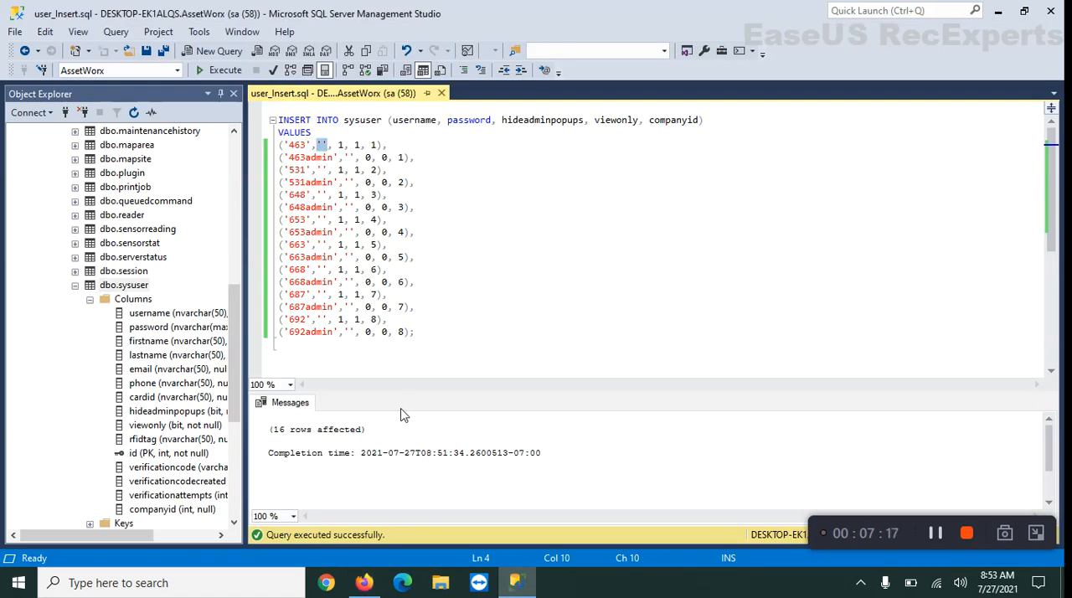
pyautogui.rightClick(126, 285)
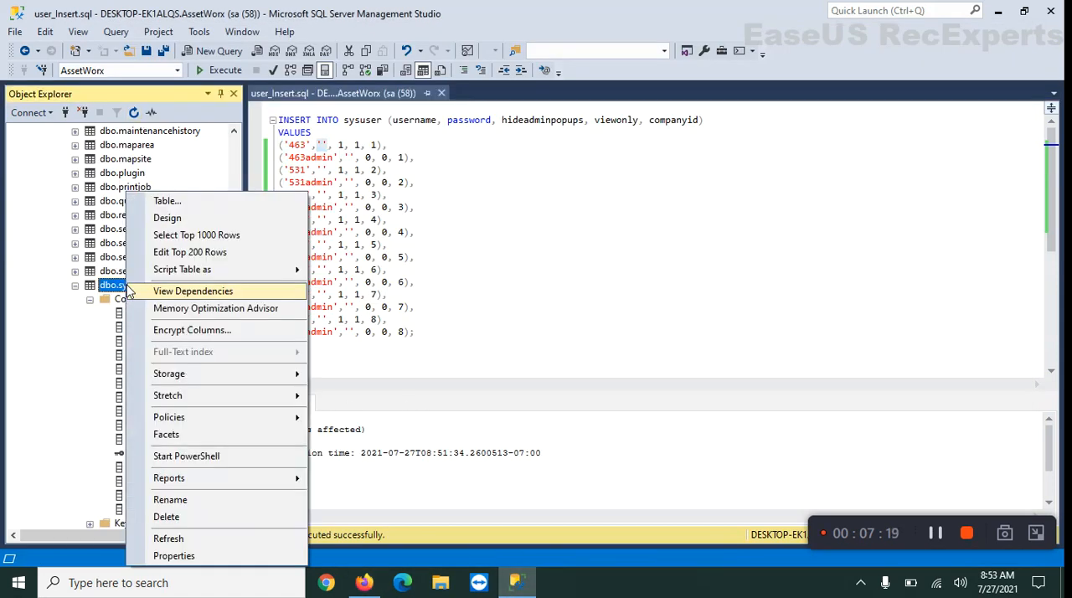
pyautogui.click(201, 236)
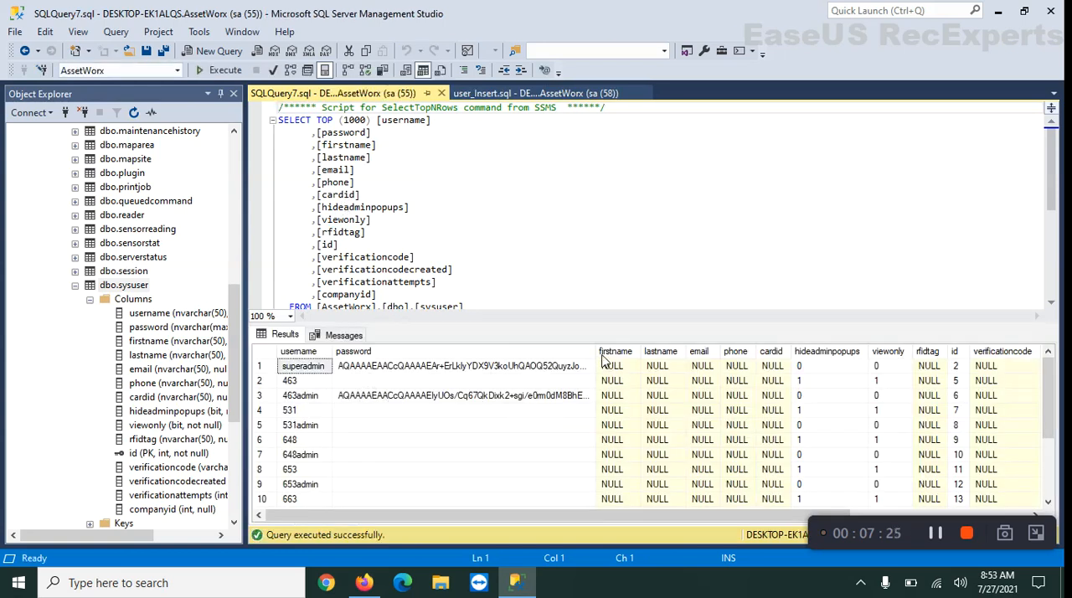
pyautogui.moveTo(611, 365); pyautogui.dragTo(777, 379)
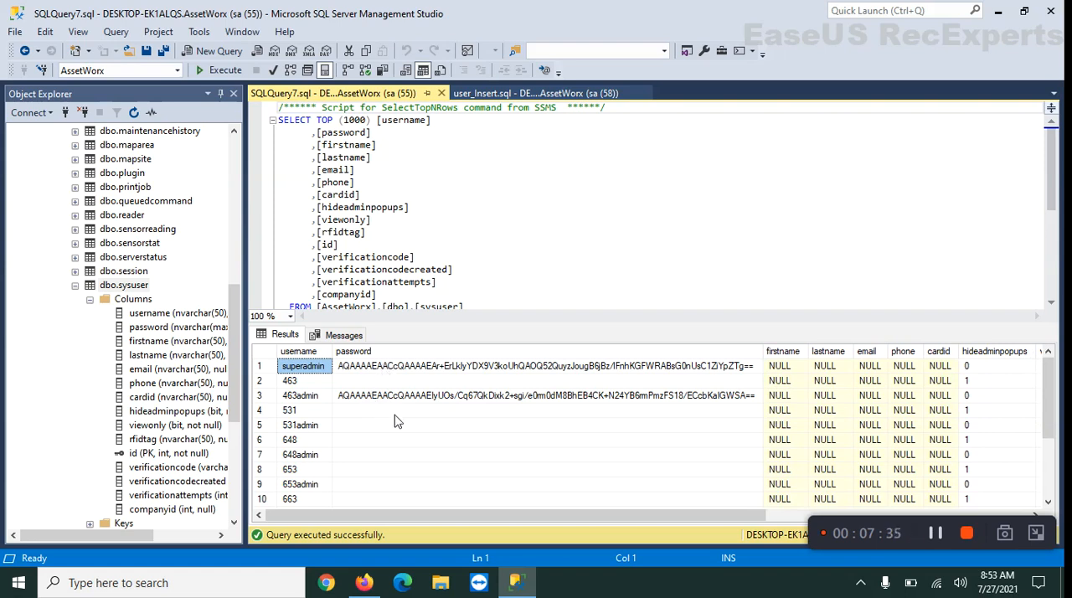
# Switch back to the AssetWorx Users list in Firefox
pyautogui.click(364, 587)
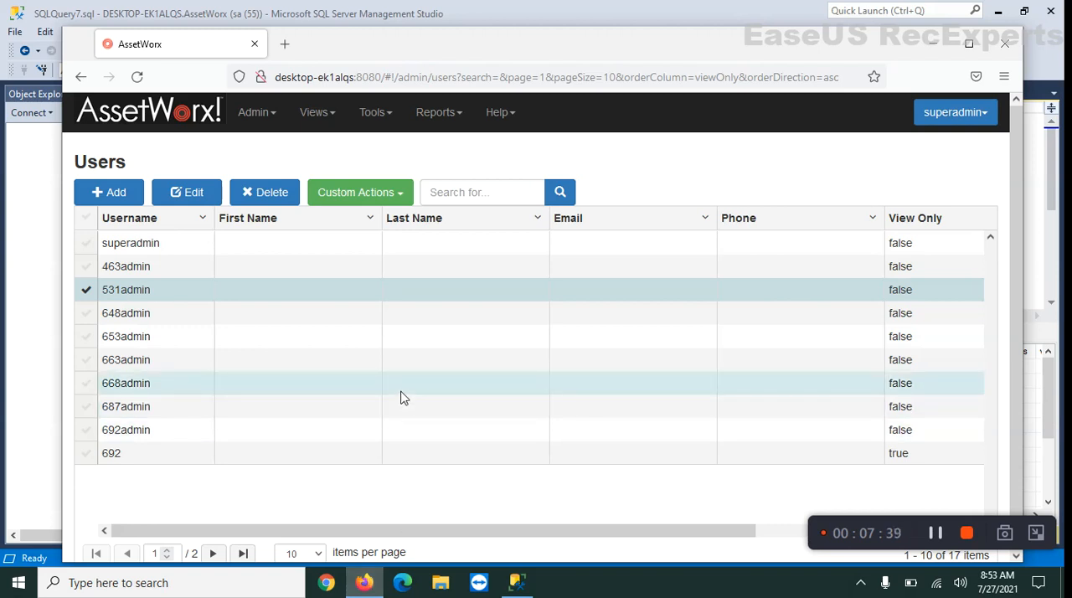